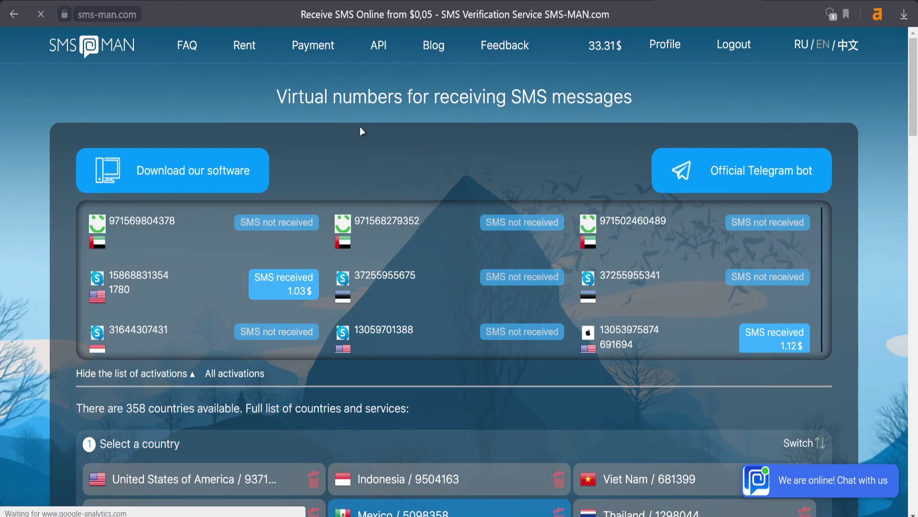
scroll(890, 206, down, 3)
scroll(890, 206, down, 3)
scroll(890, 206, down, 3)
scroll(891, 206, down, 3)
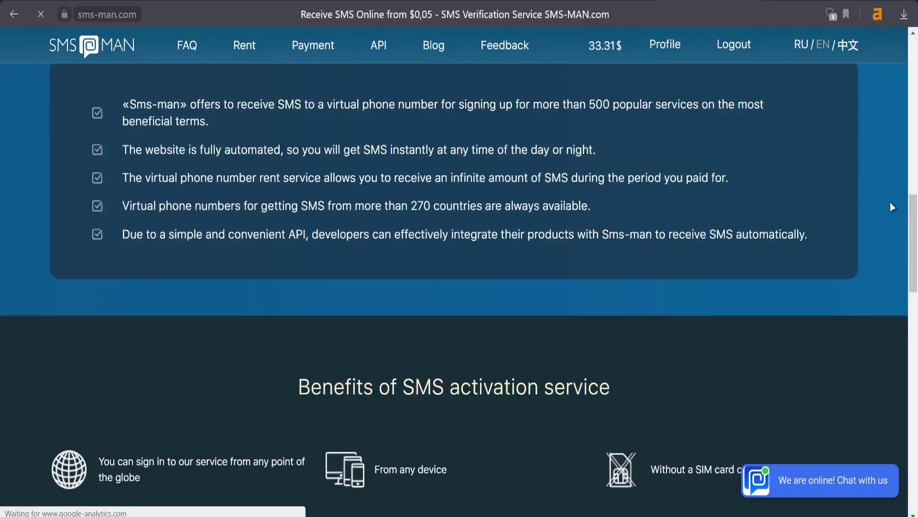
scroll(890, 202, up, 8)
scroll(888, 201, up, 3)
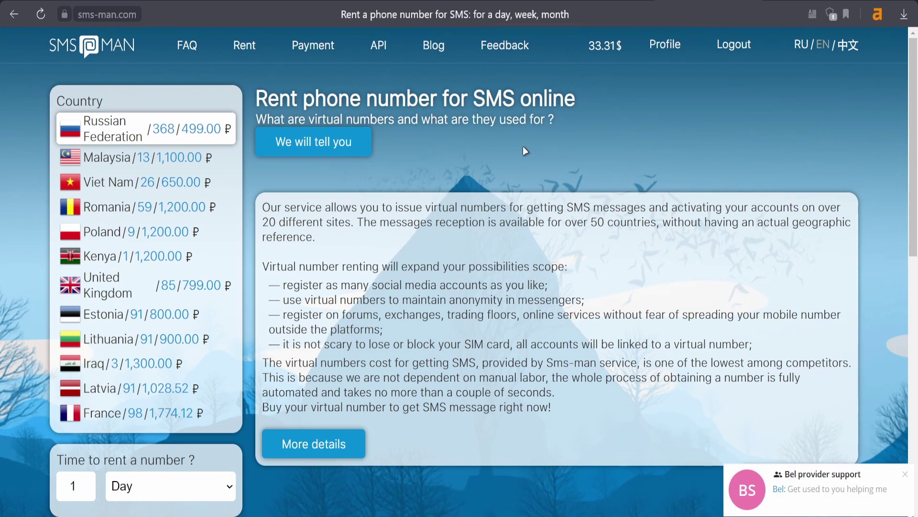
Close the Bel support chat popup on the number-rental page.
click(906, 477)
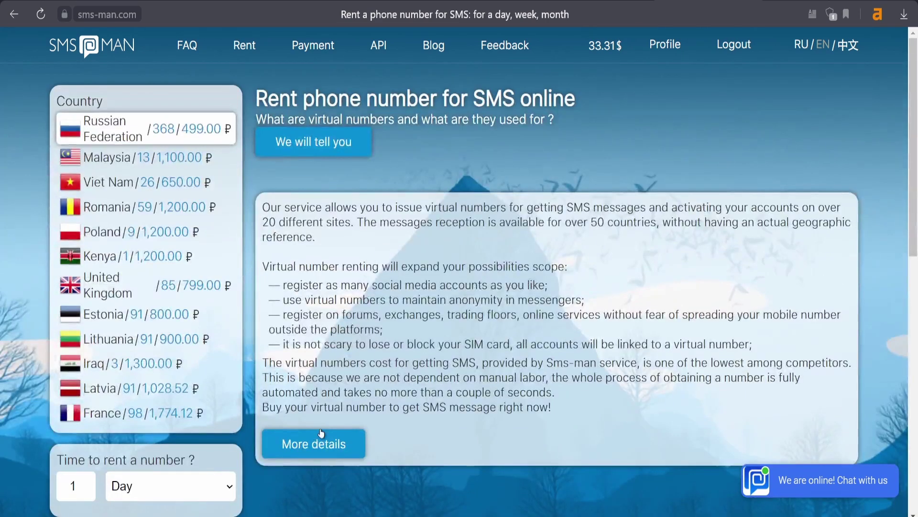
Expand the More details article on renting numbers and read its four-step guide.
click(326, 446)
scroll(445, 297, down, 3)
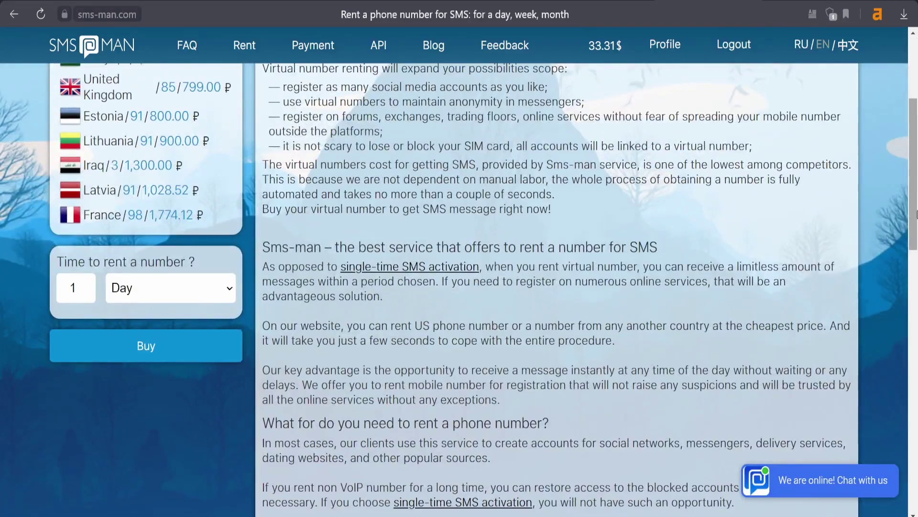
drag(917, 225, 916, 240)
scroll(873, 177, down, 1)
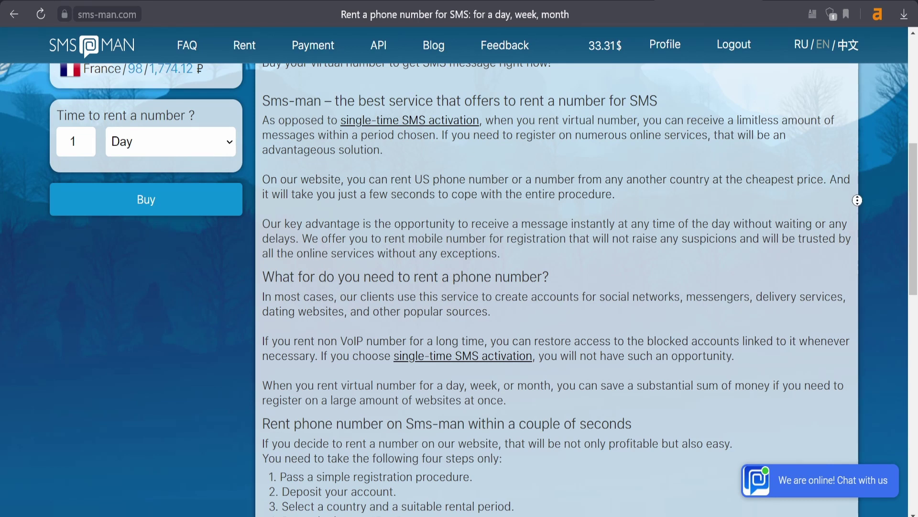
scroll(858, 188, down, 2)
scroll(863, 218, down, 2)
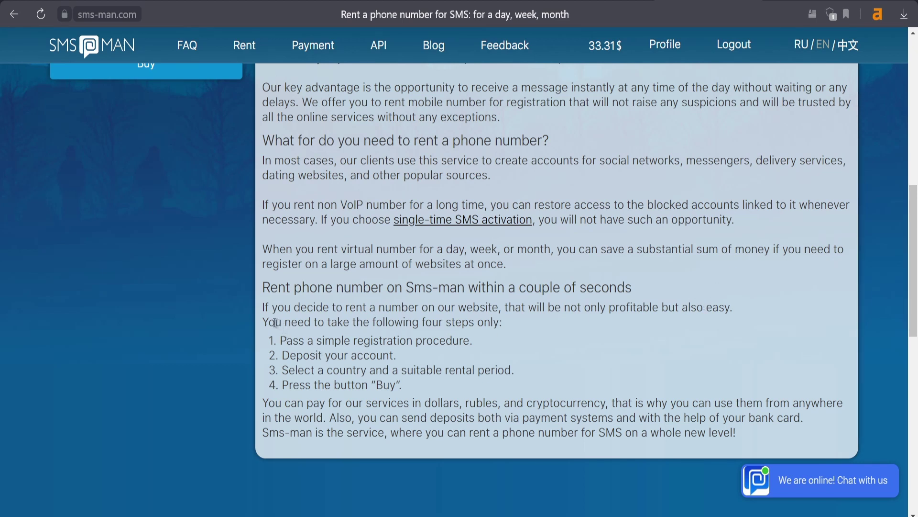
drag(275, 321, 515, 321)
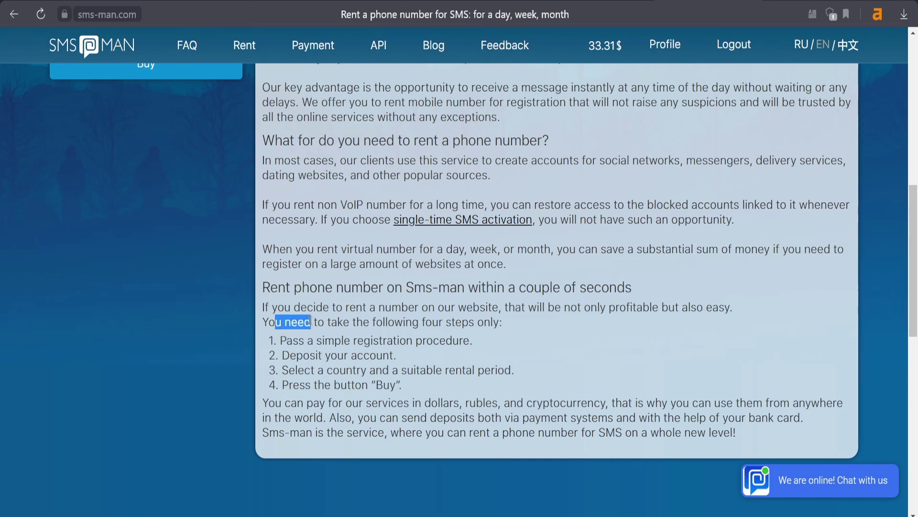
click(537, 324)
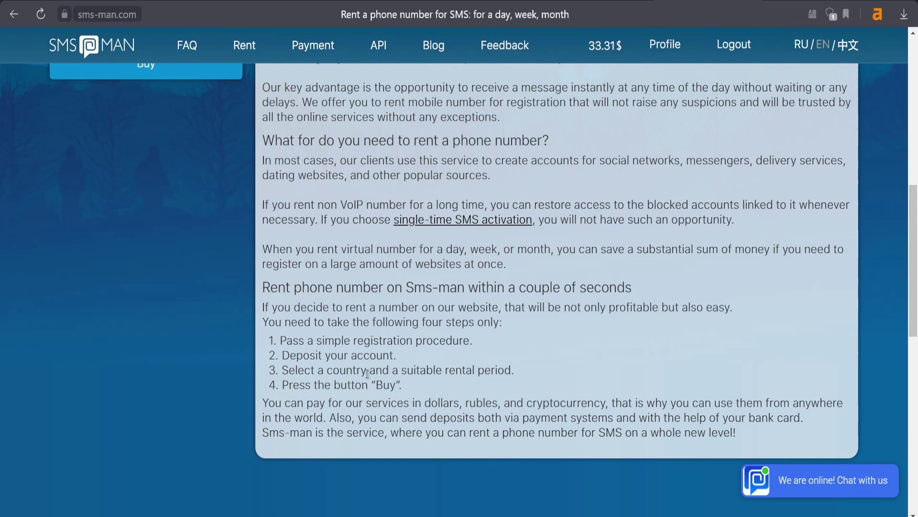
scroll(381, 380, up, 10)
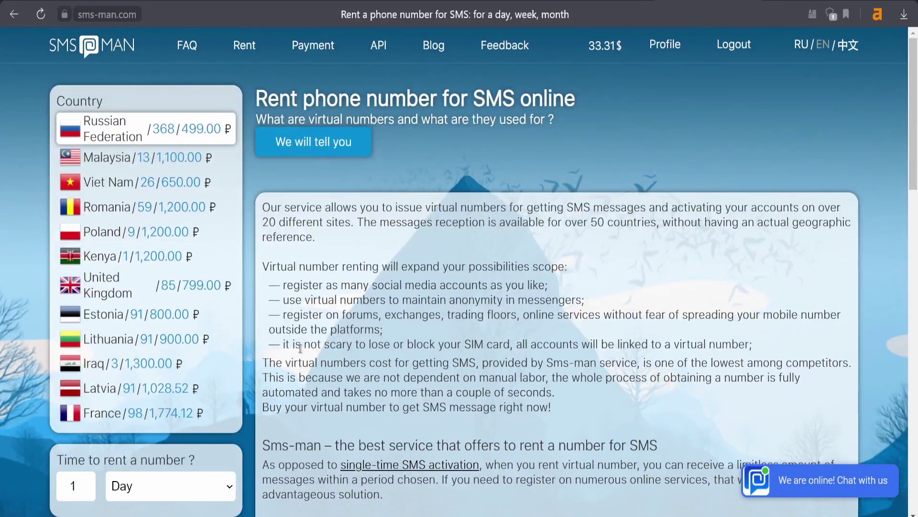
Buy a one-day France rental, reloading and retrying after the error.
click(145, 414)
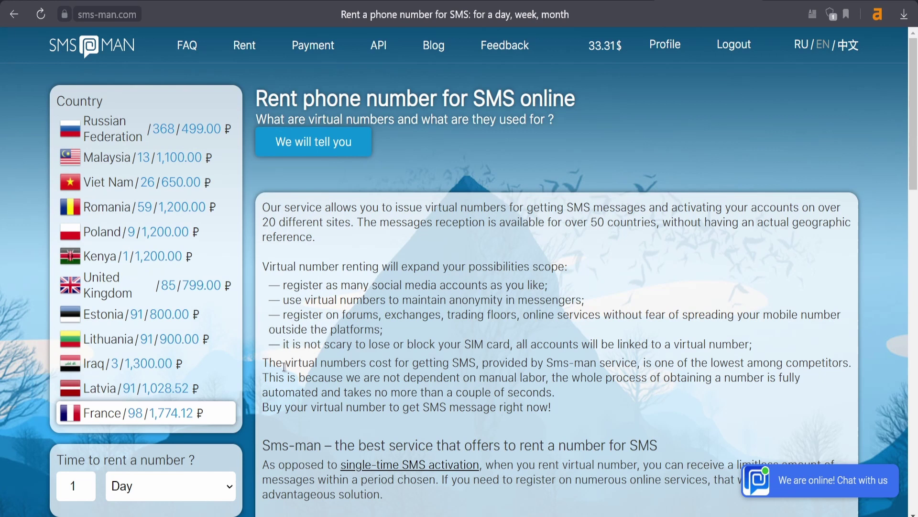
scroll(145, 416, down, 3)
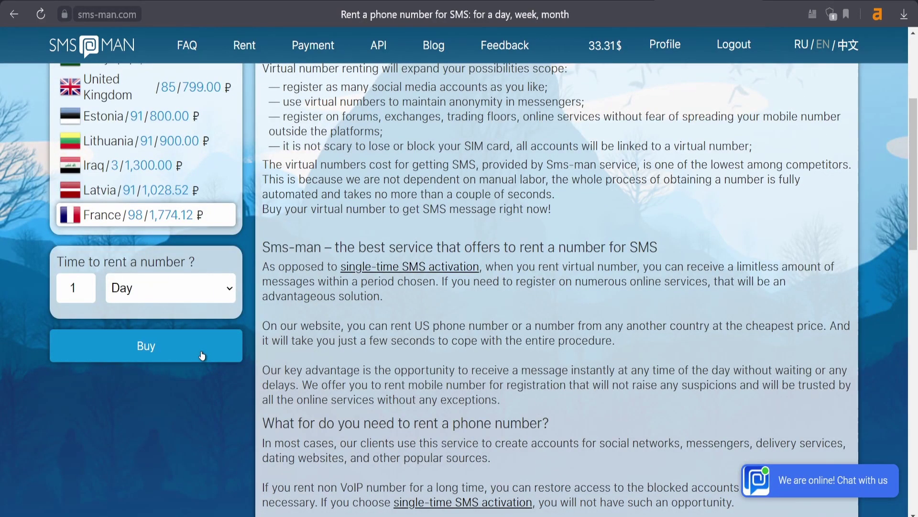
click(202, 355)
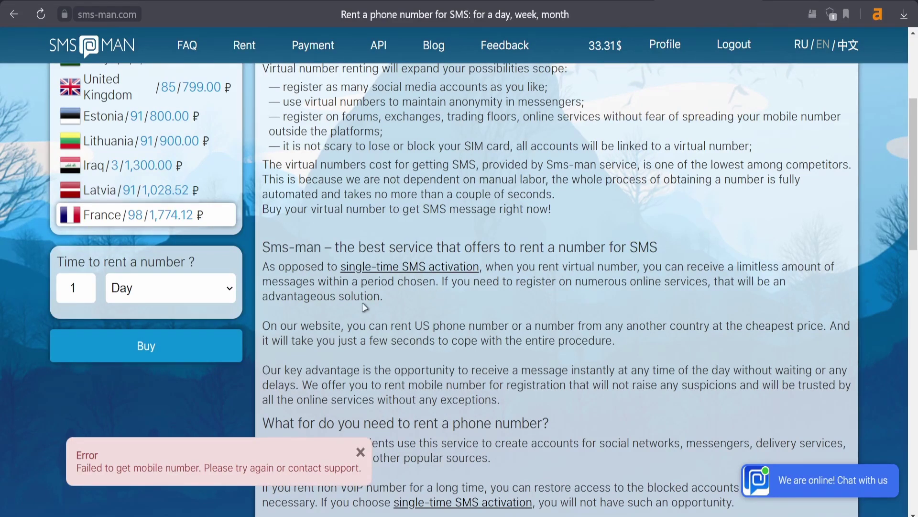
click(179, 214)
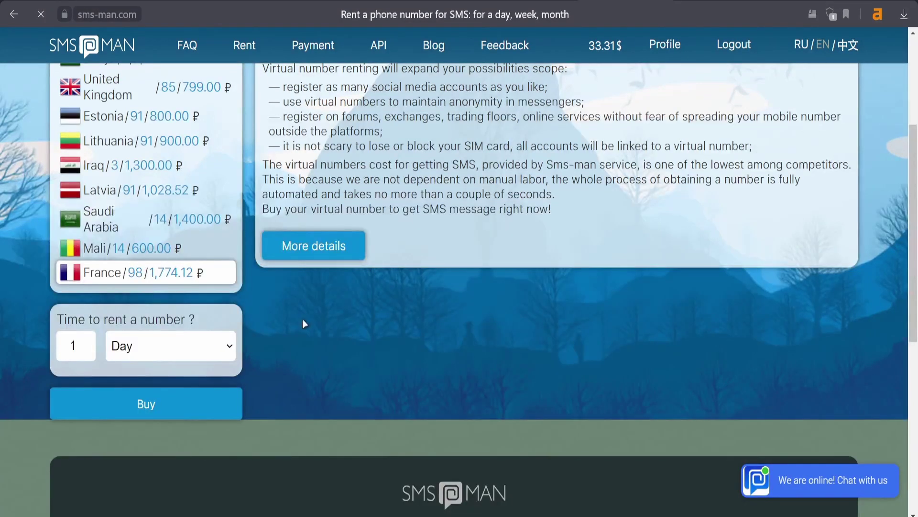
scroll(167, 274, down, 3)
click(179, 409)
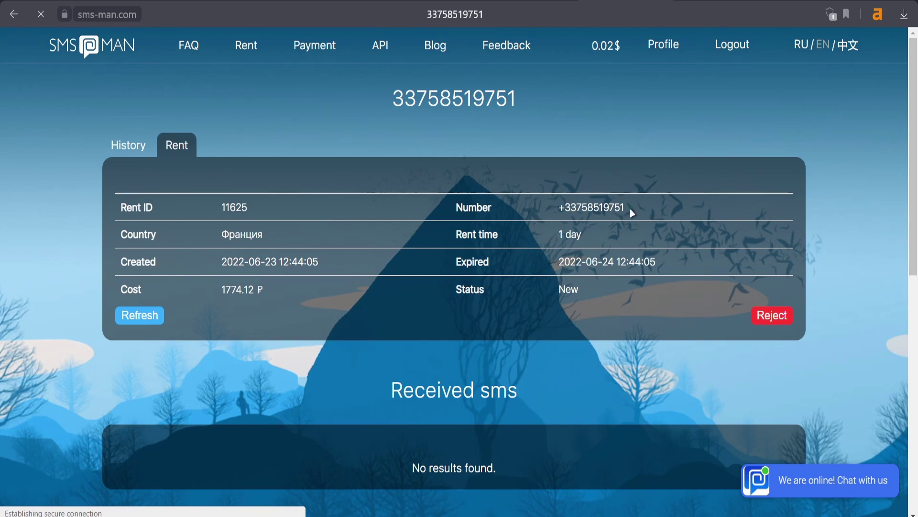
drag(627, 205, 561, 205)
click(623, 279)
scroll(625, 314, down, 3)
scroll(617, 280, up, 3)
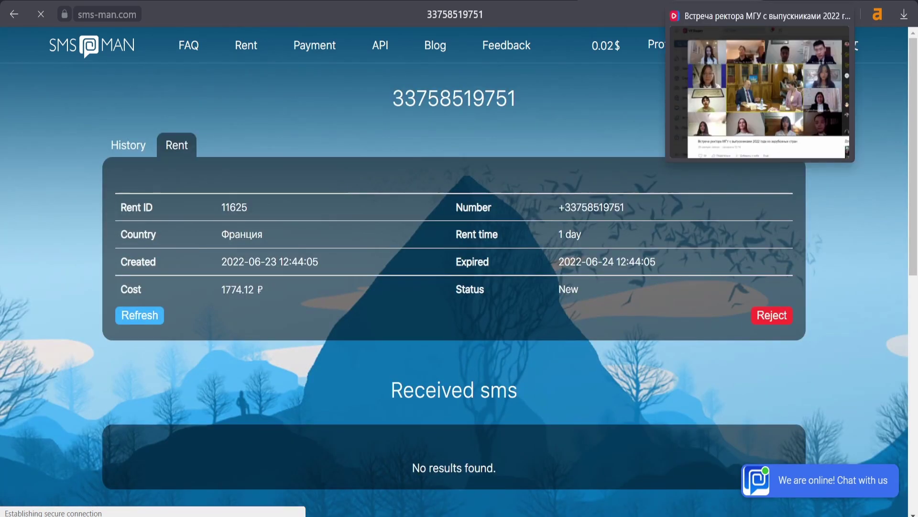
key(ctrl+t)
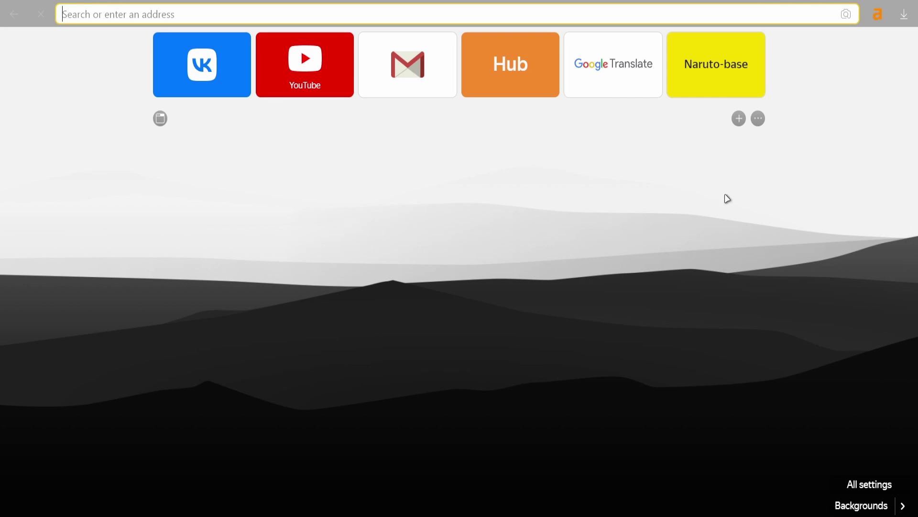
text(ылнз)
Load skype.com and follow Sign in through to Microsoft's Sign up page.
key(BackSpace)
key(BackSpace)
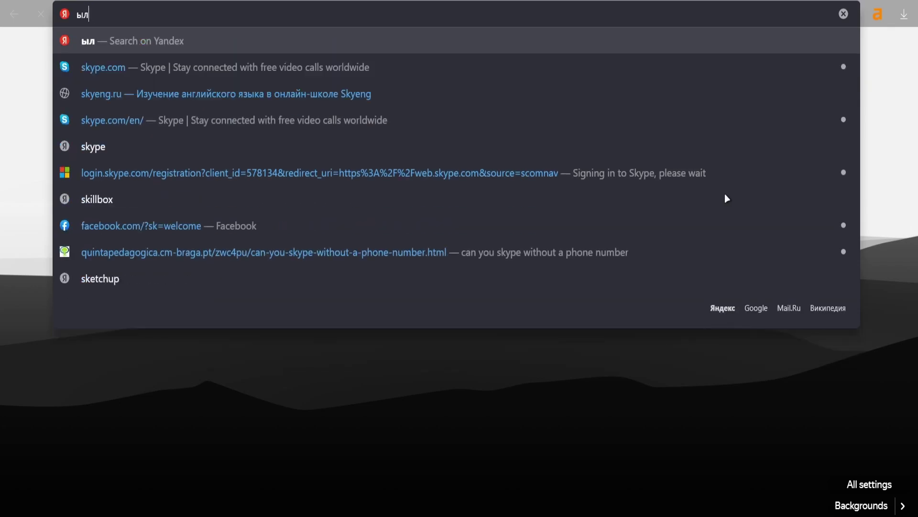
key(BackSpace)
key(BackSpace)
key(super+space)
text(skyp)
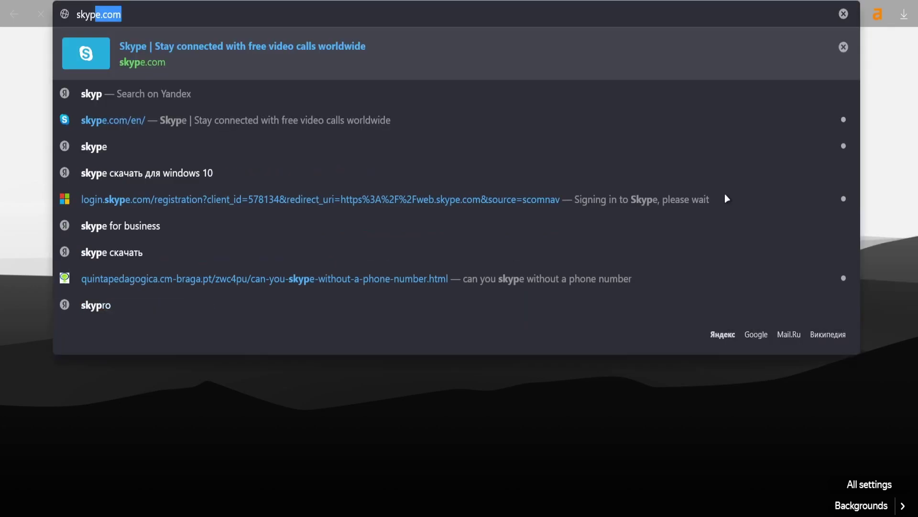
key(Return)
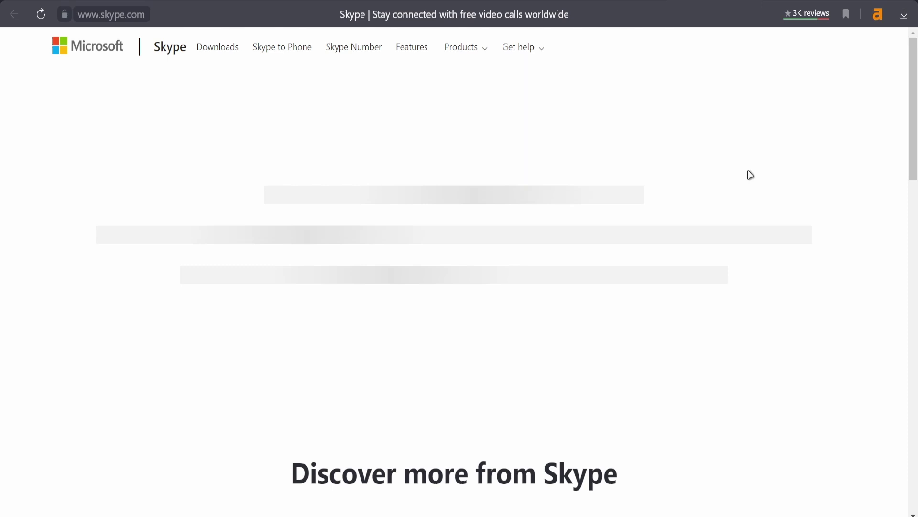
click(797, 50)
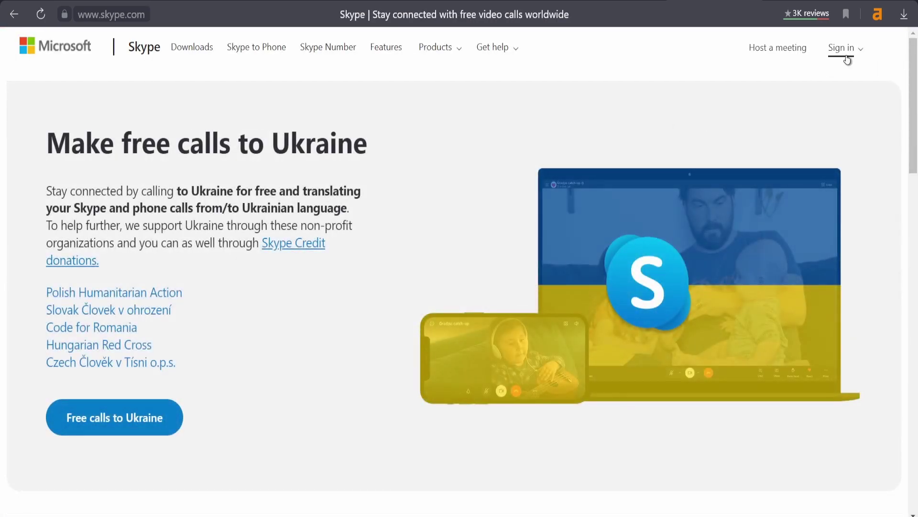
click(847, 52)
click(791, 162)
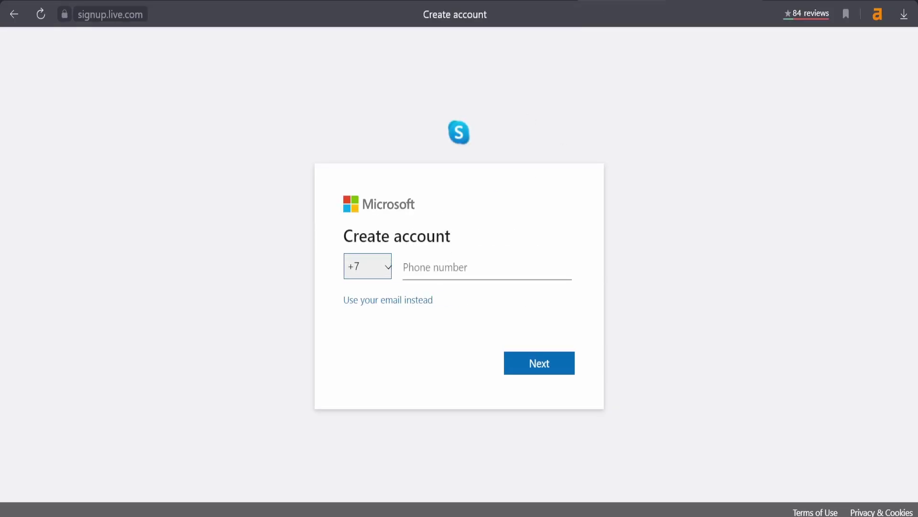
Choose France +33 as the country code and copy the rented number from SMS-MAN.
click(358, 266)
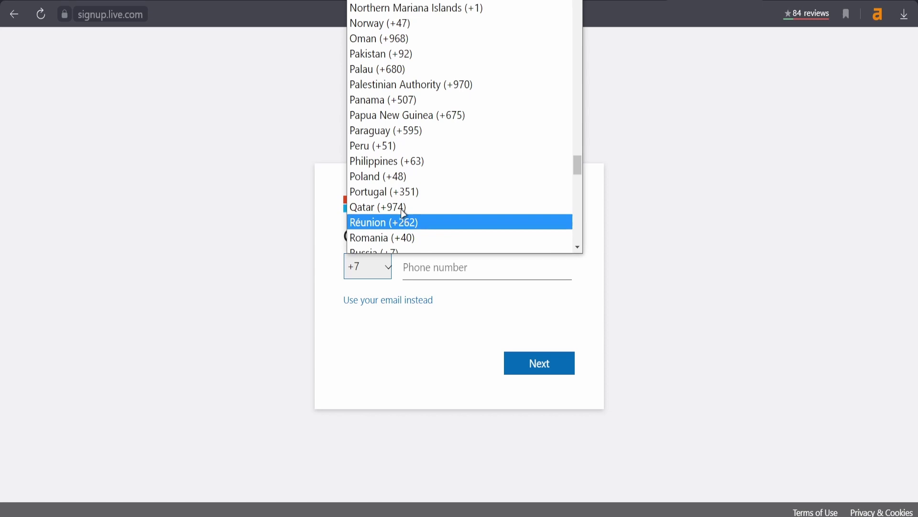
scroll(409, 191, up, 5)
scroll(409, 189, up, 5)
scroll(411, 185, up, 10)
scroll(412, 180, up, 4)
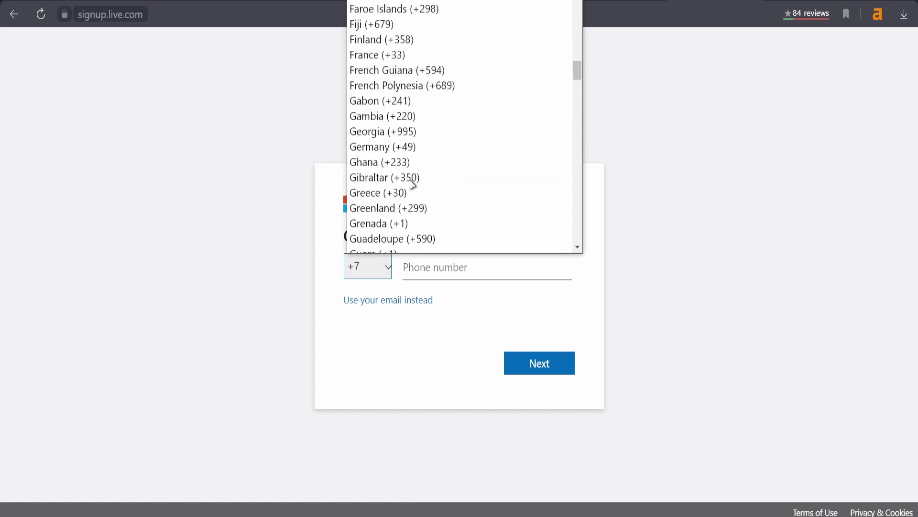
click(400, 57)
click(623, 3)
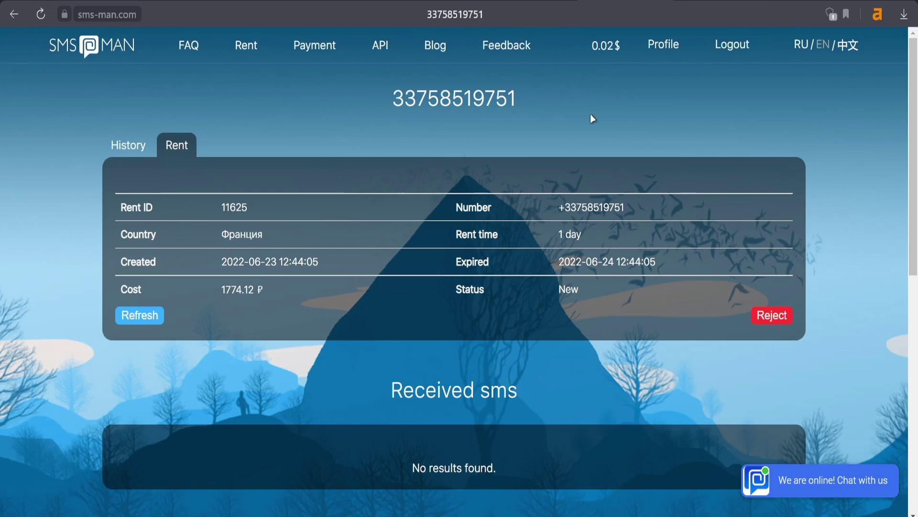
double_click(607, 207)
key(ctrl+c)
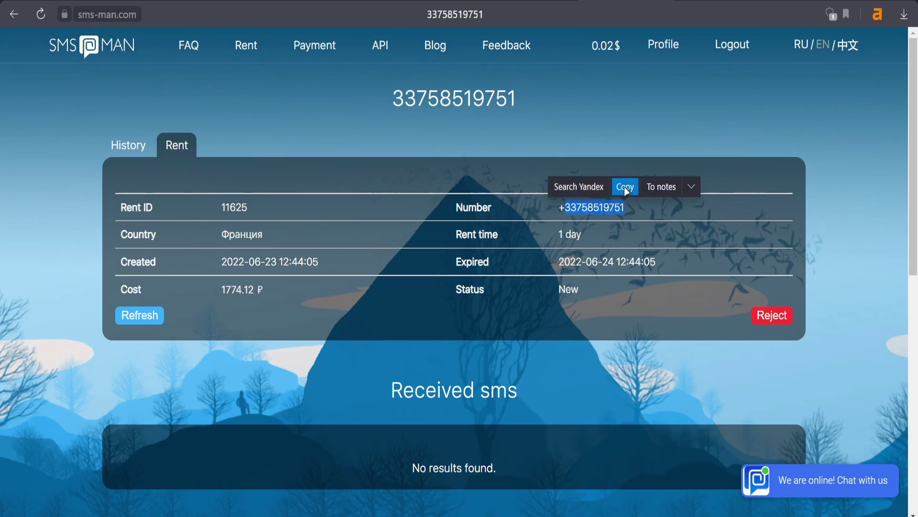
click(625, 186)
click(688, 3)
click(454, 266)
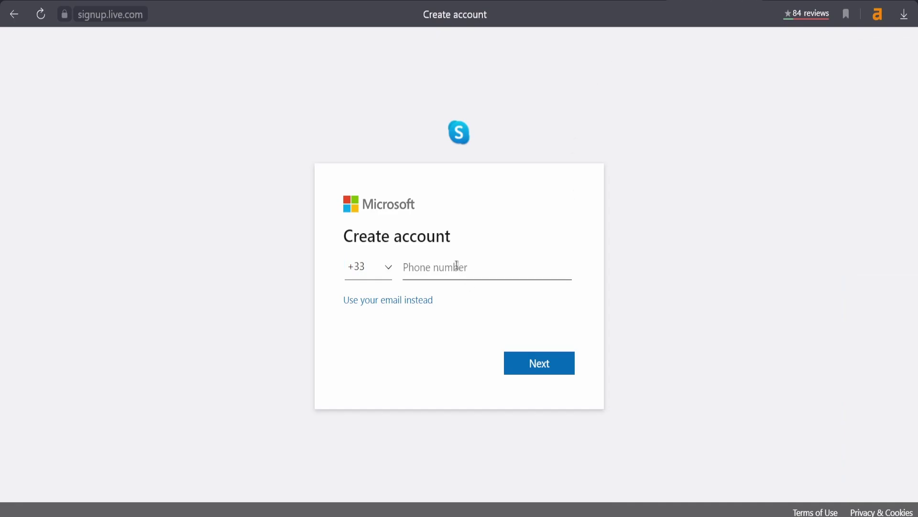
key(ctrl+v)
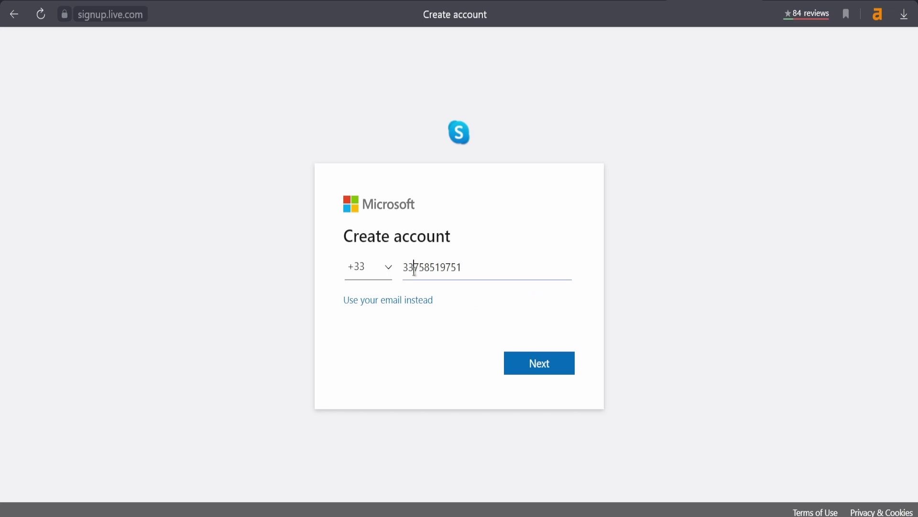
click(414, 272)
key(BackSpace)
key(BackSpace)
click(531, 367)
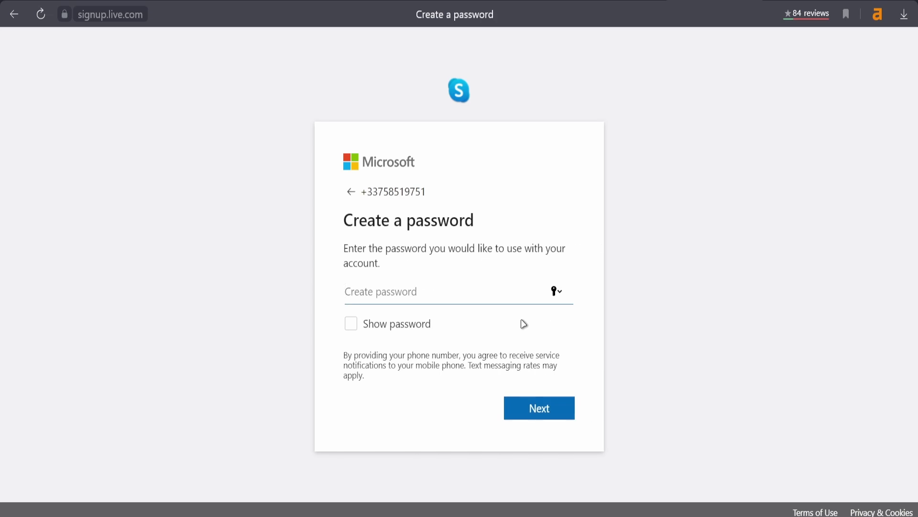
text(••)
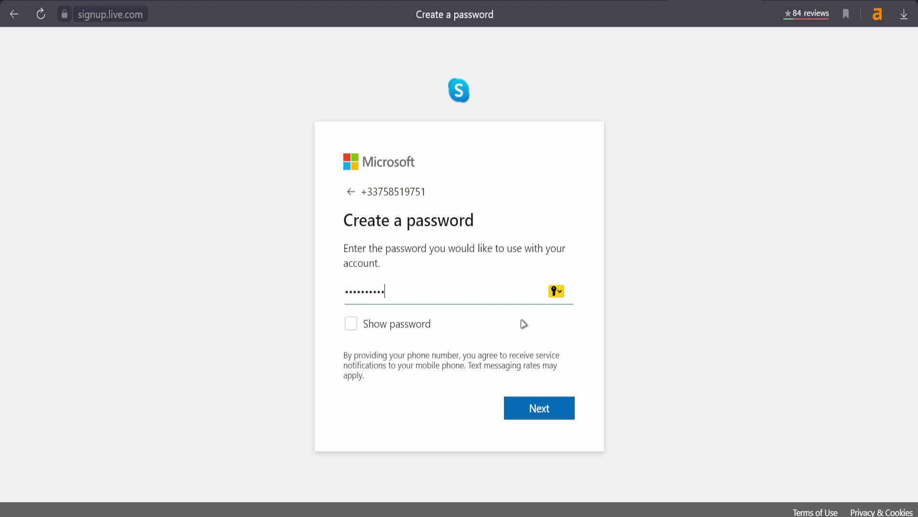
Submit the password and fill first and last names from saved suggestions.
click(559, 396)
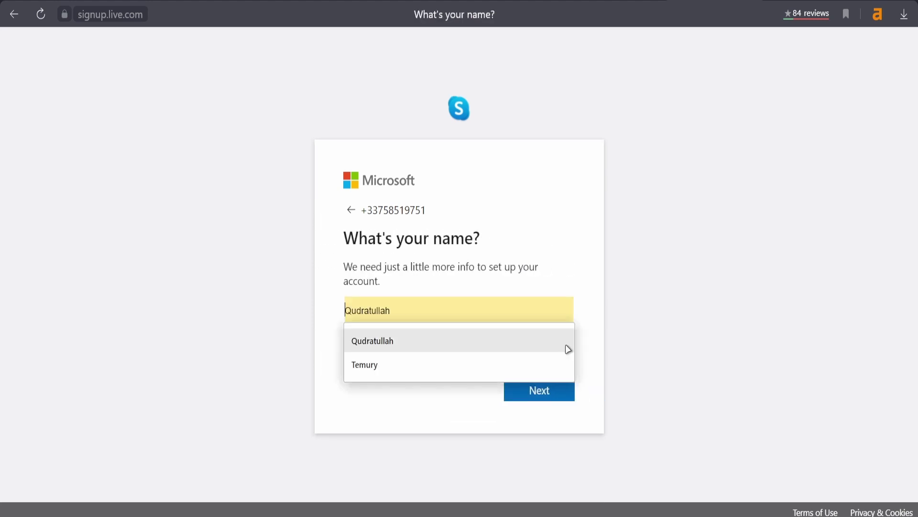
click(547, 342)
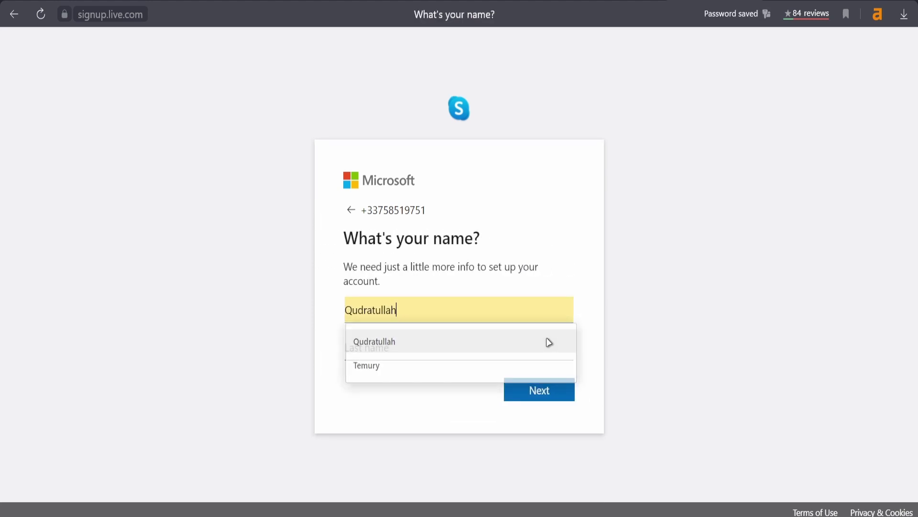
click(531, 353)
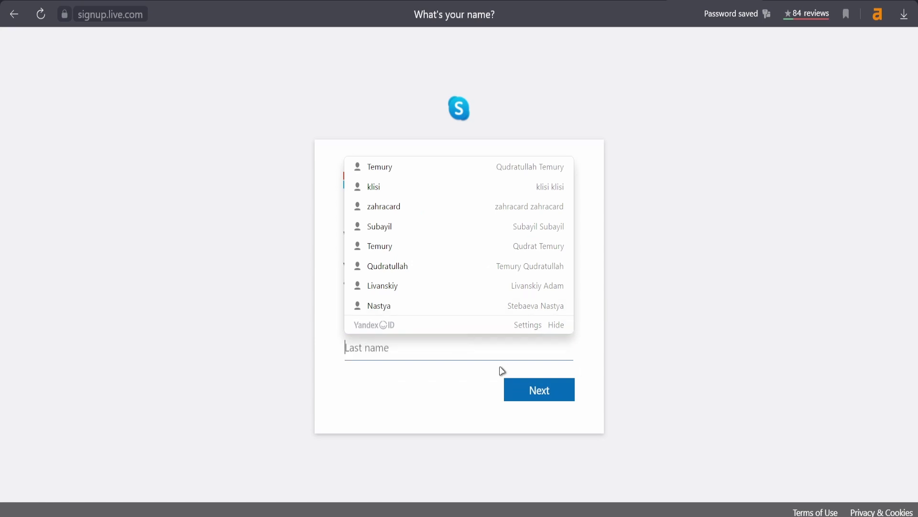
click(482, 287)
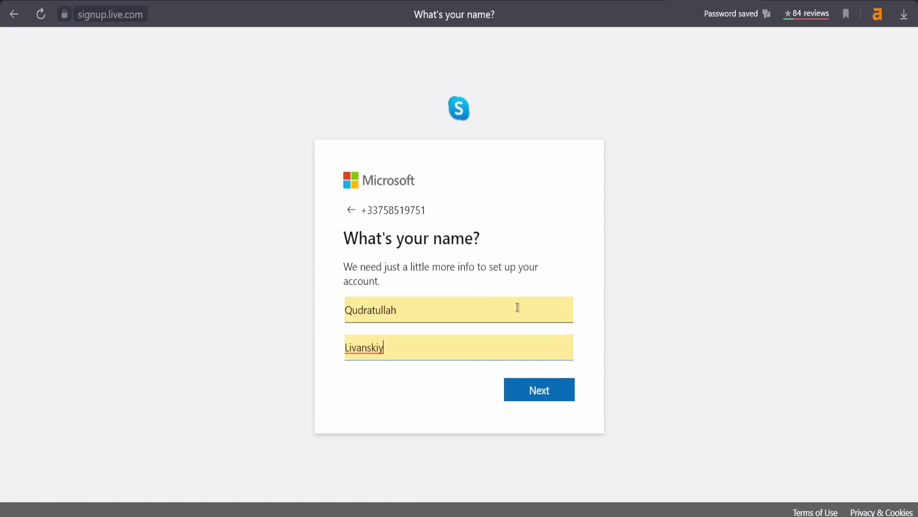
click(537, 391)
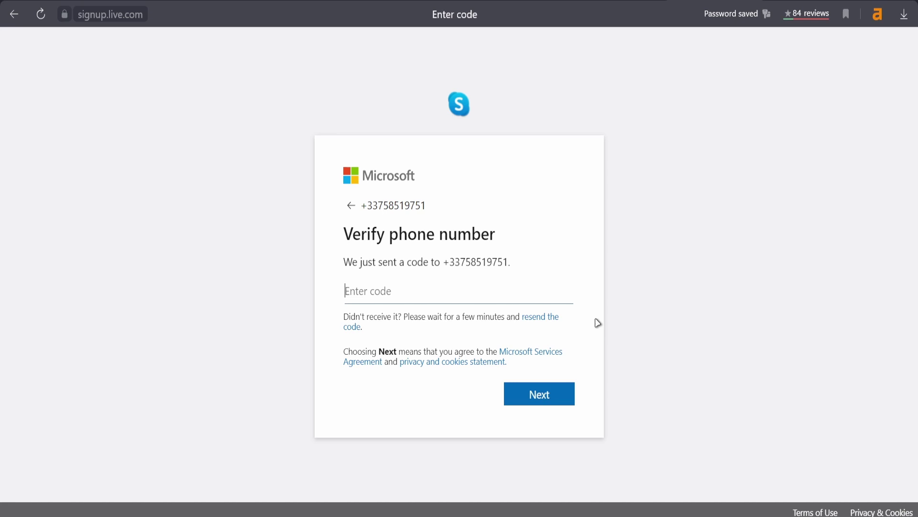
Refresh the SMS-MAN rental page and check the Microsoft tab for the code.
key(ctrl+Tab)
scroll(603, 156, down, 3)
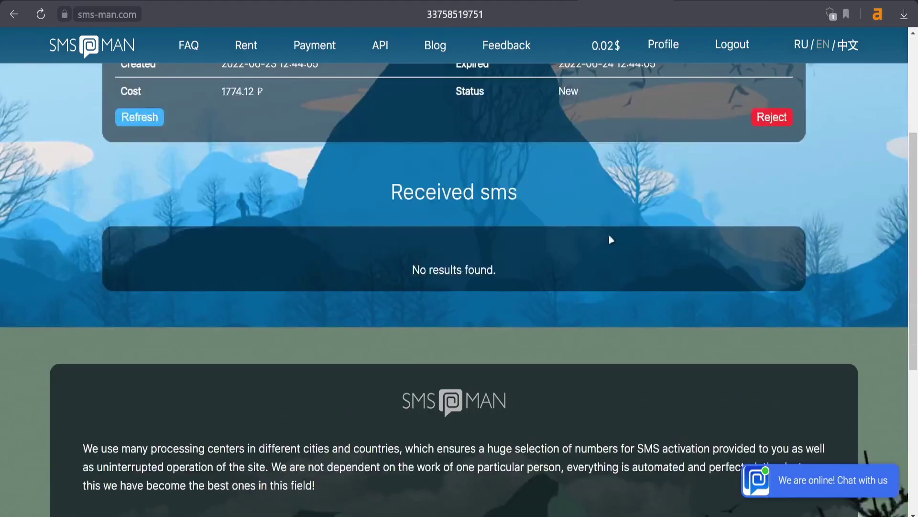
scroll(607, 208, up, 3)
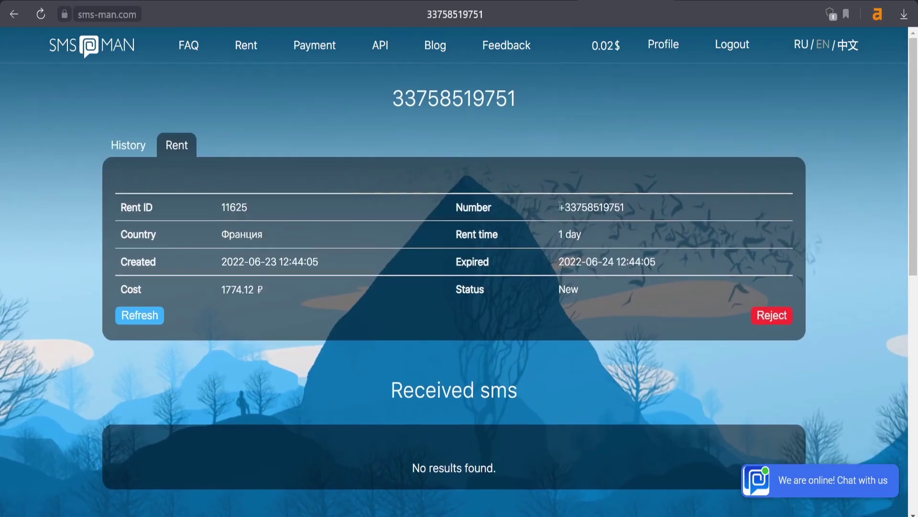
click(137, 318)
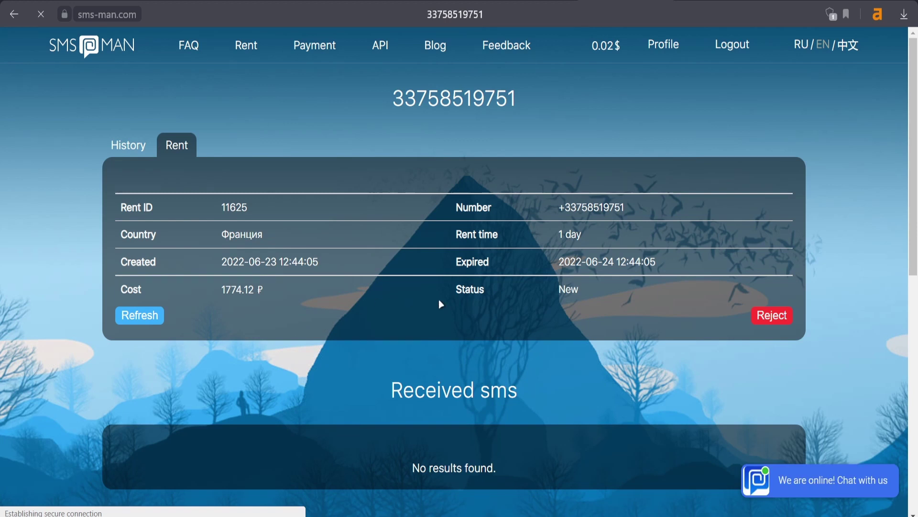
scroll(440, 303, down, 3)
scroll(528, 261, up, 3)
scroll(510, 278, down, 3)
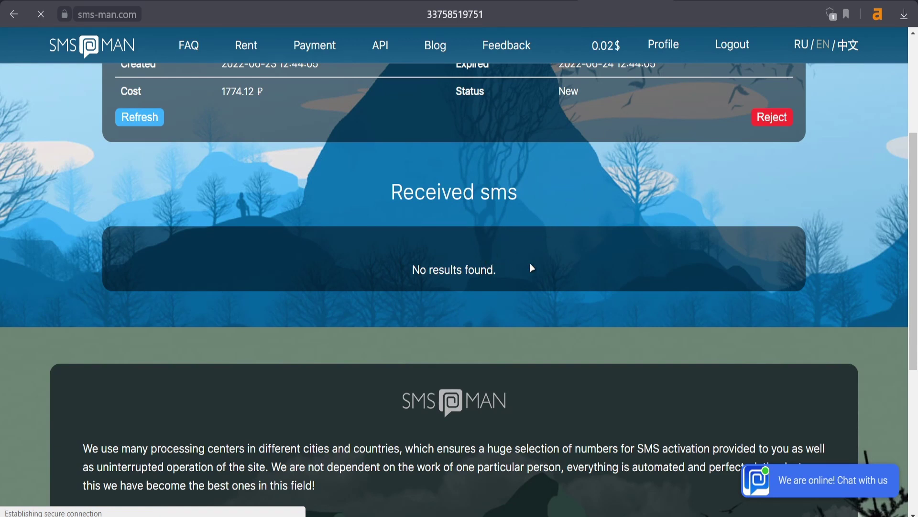
scroll(482, 255, up, 3)
scroll(475, 267, down, 3)
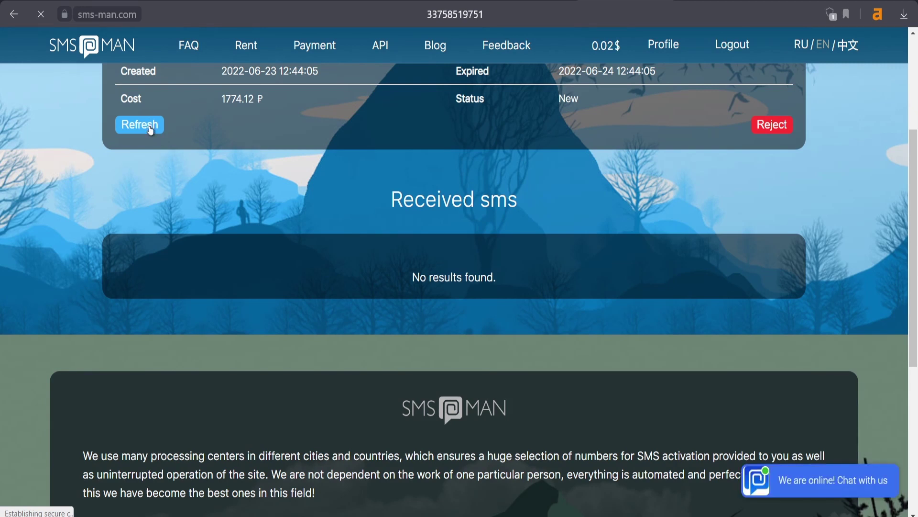
scroll(342, 217, up, 2)
scroll(343, 214, up, 1)
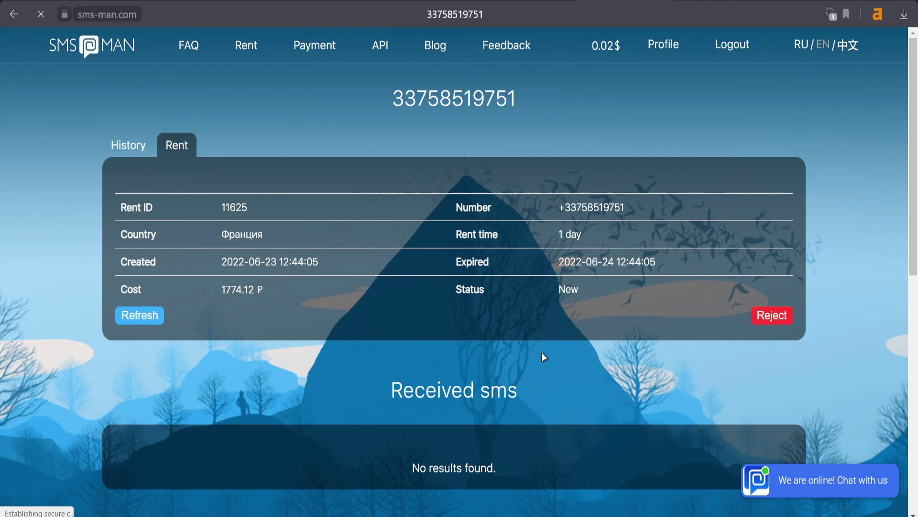
scroll(565, 314, down, 3)
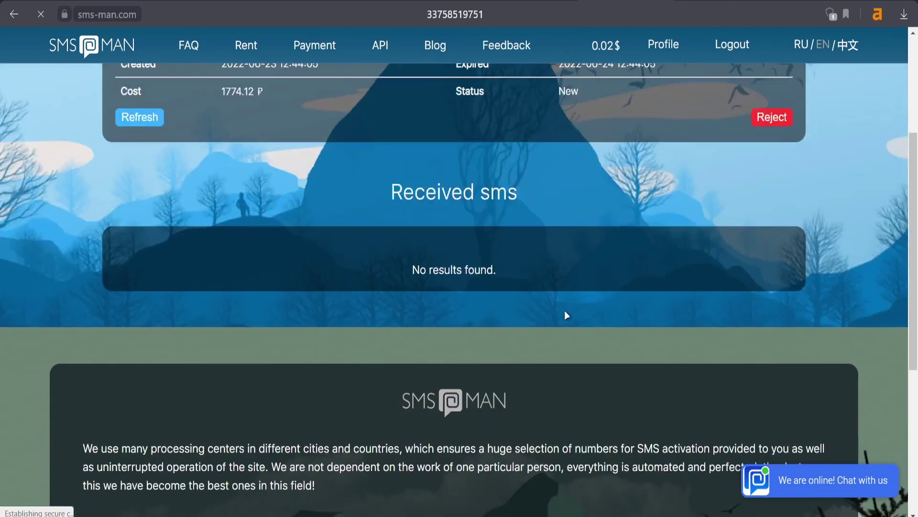
key(ctrl+Tab)
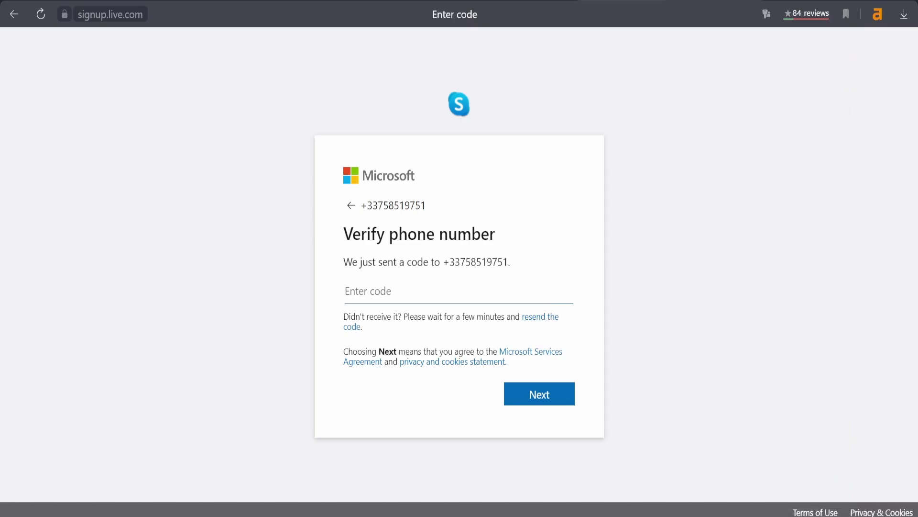
key(ctrl+Tab)
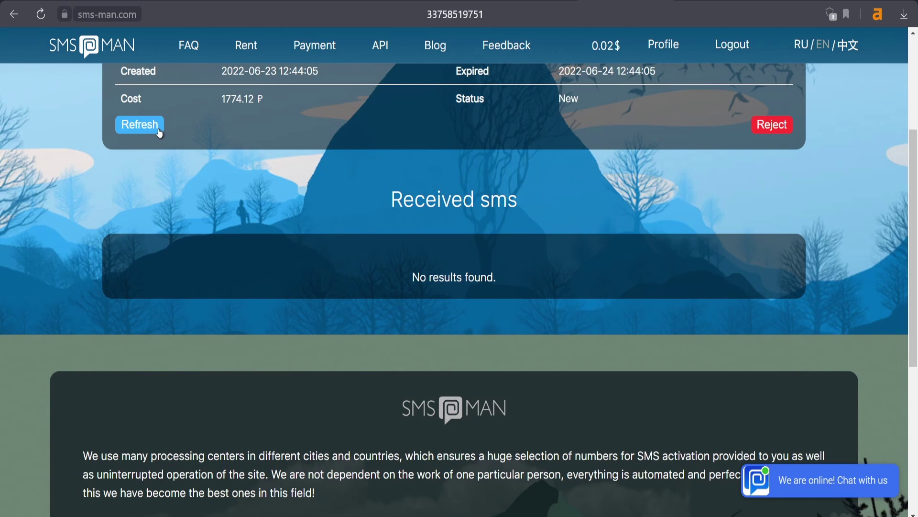
click(139, 125)
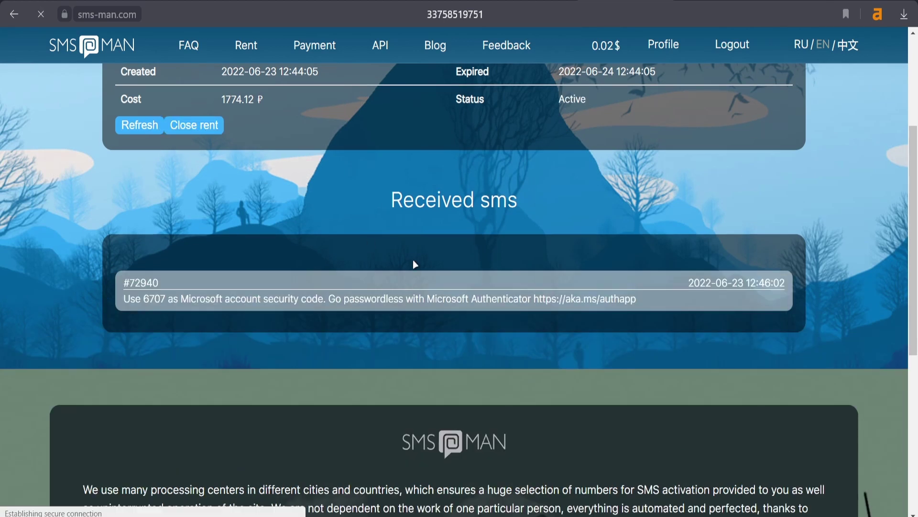
double_click(141, 285)
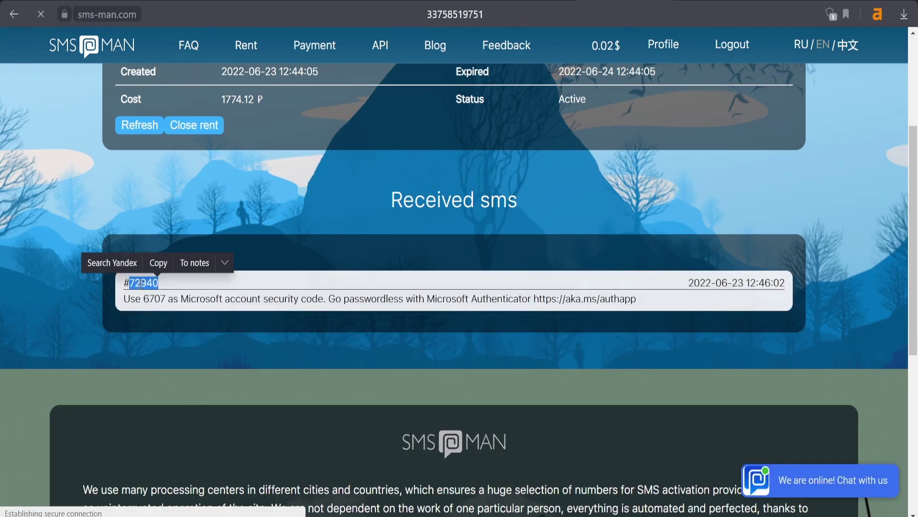
click(160, 263)
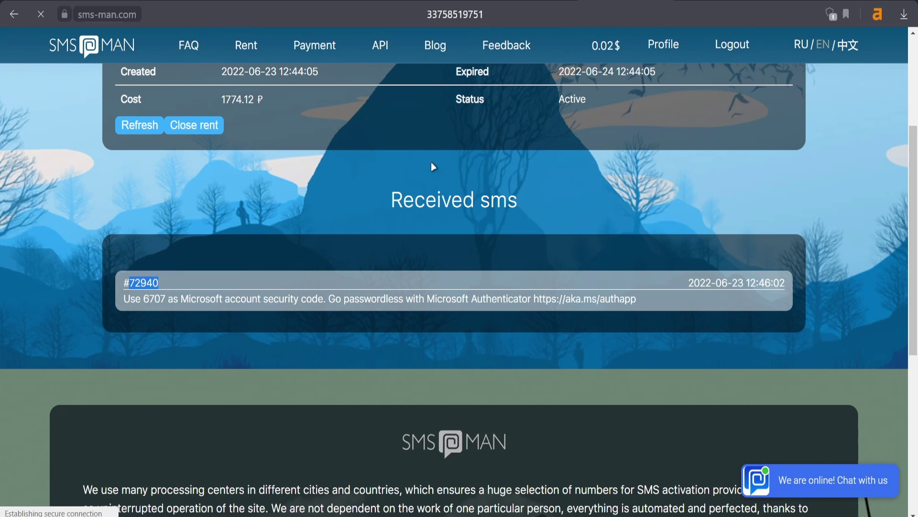
click(165, 301)
drag(168, 300, 142, 299)
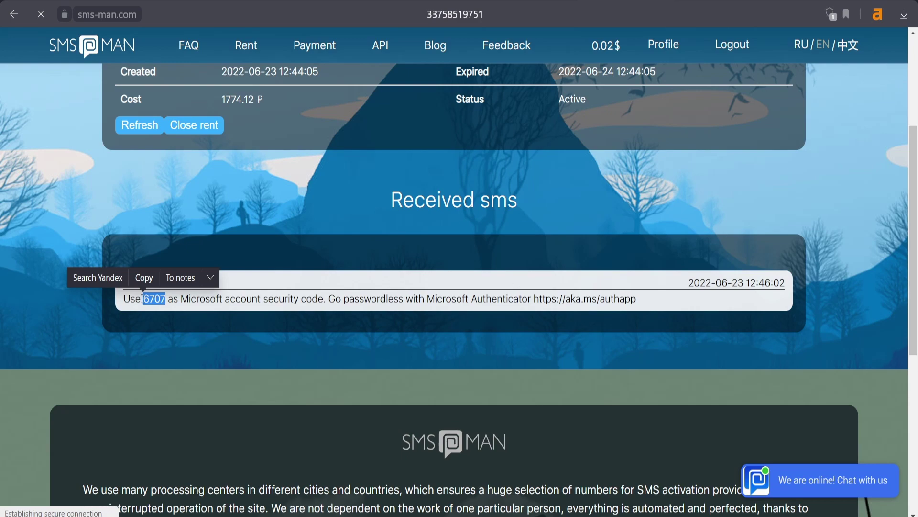
click(671, 12)
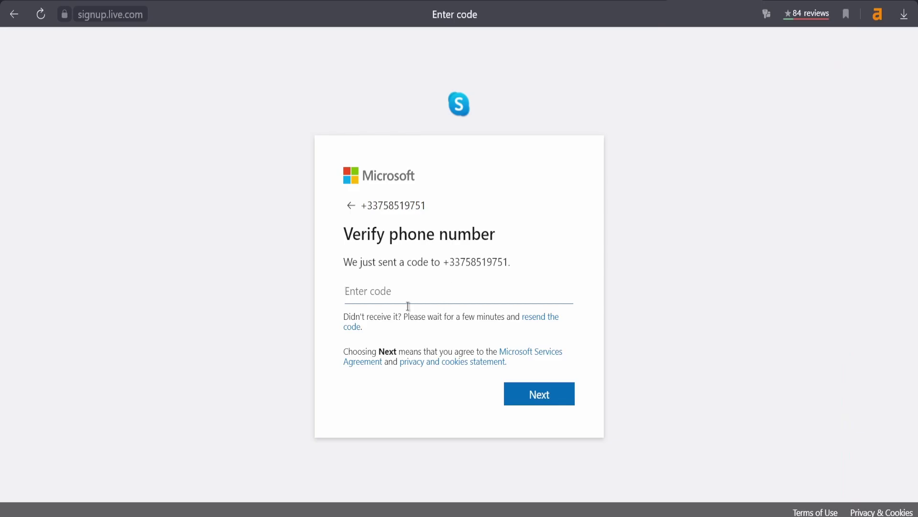
key(ctrl+v)
click(543, 397)
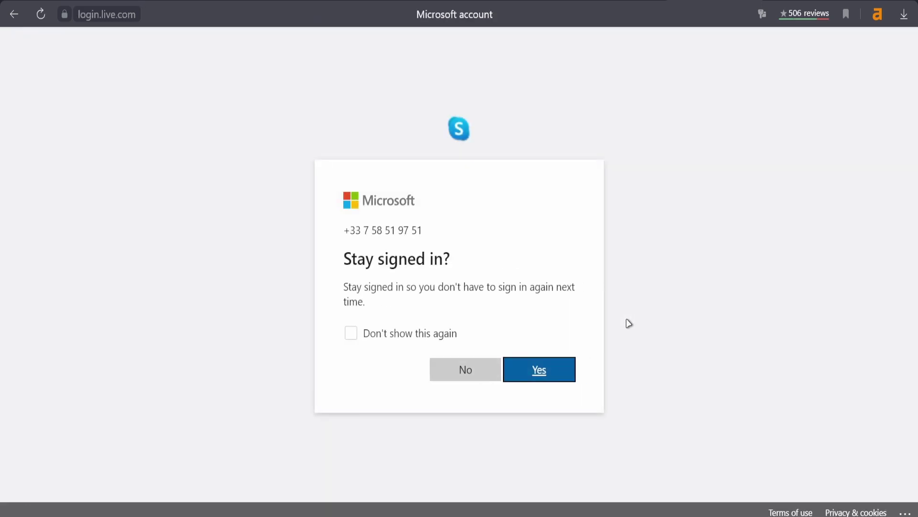
Decline staying signed in with 'Don't show this again' ticked, then open a blank tab.
click(439, 334)
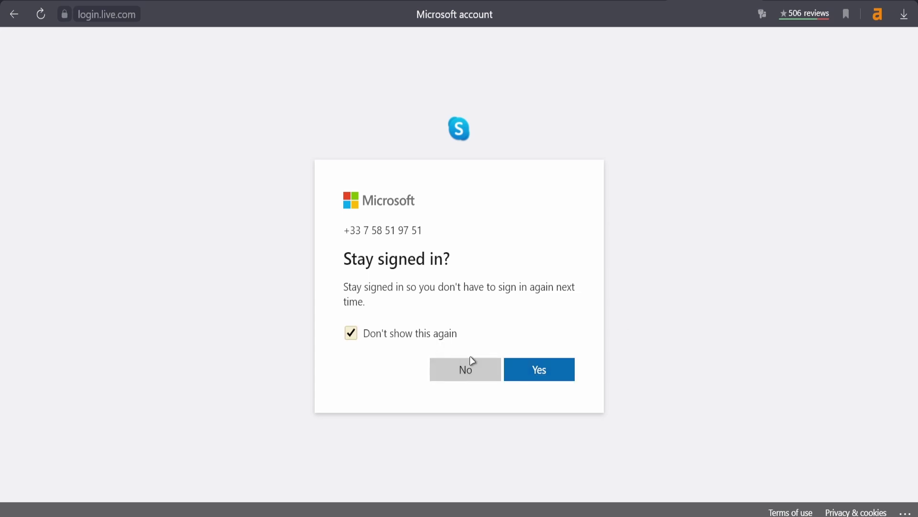
click(477, 371)
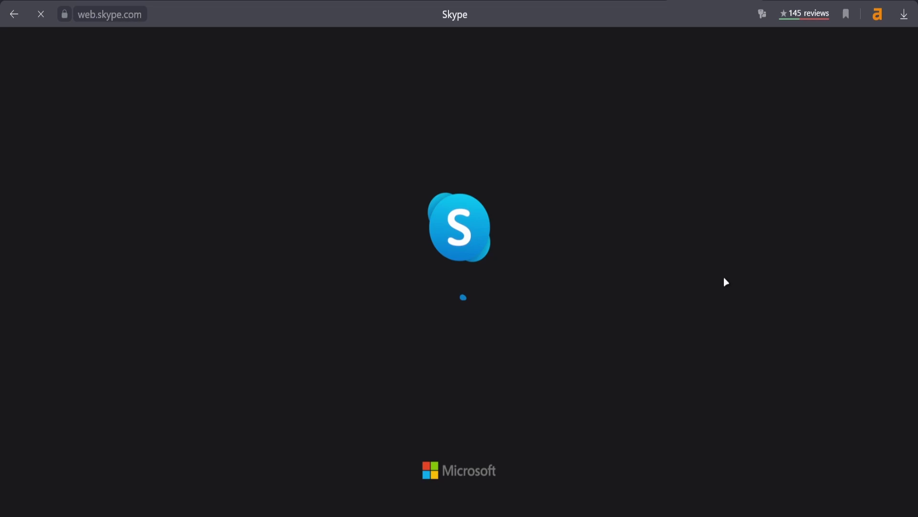
key(ctrl+t)
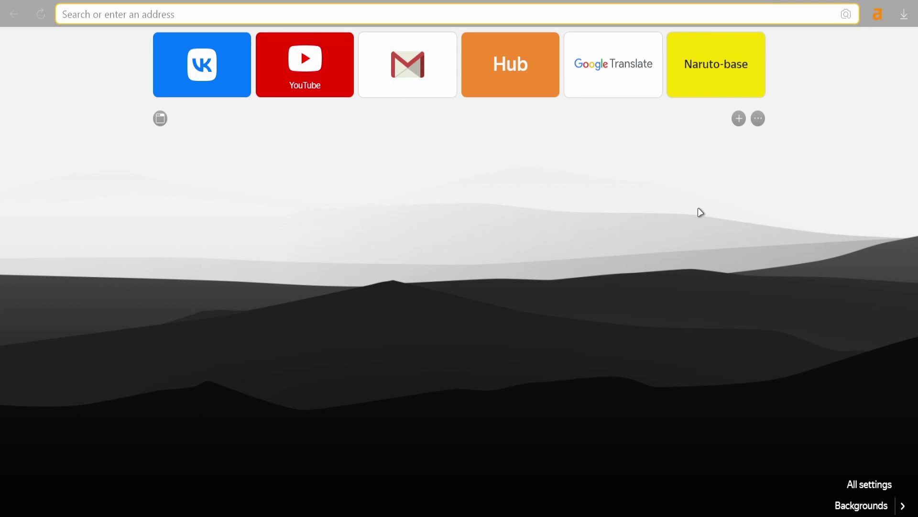
Open and dismiss the Windows Start search.
key(super)
text(hide)
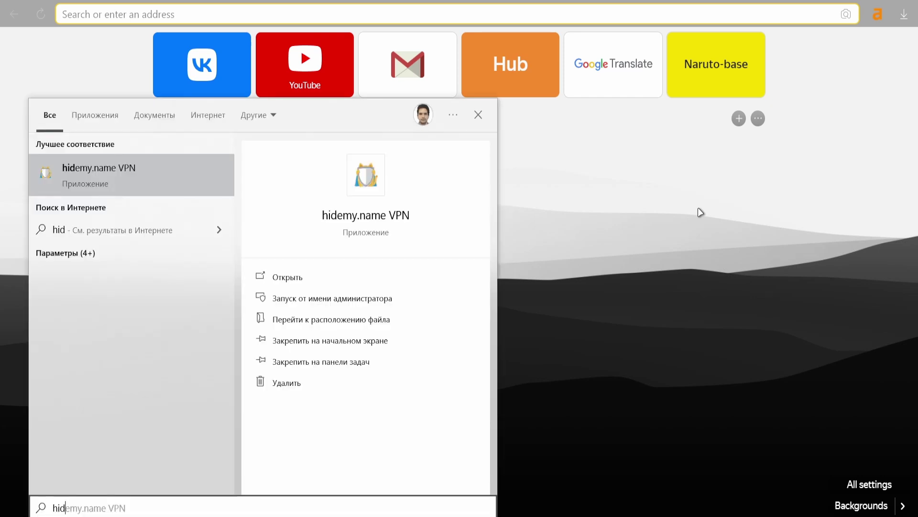
key(Escape)
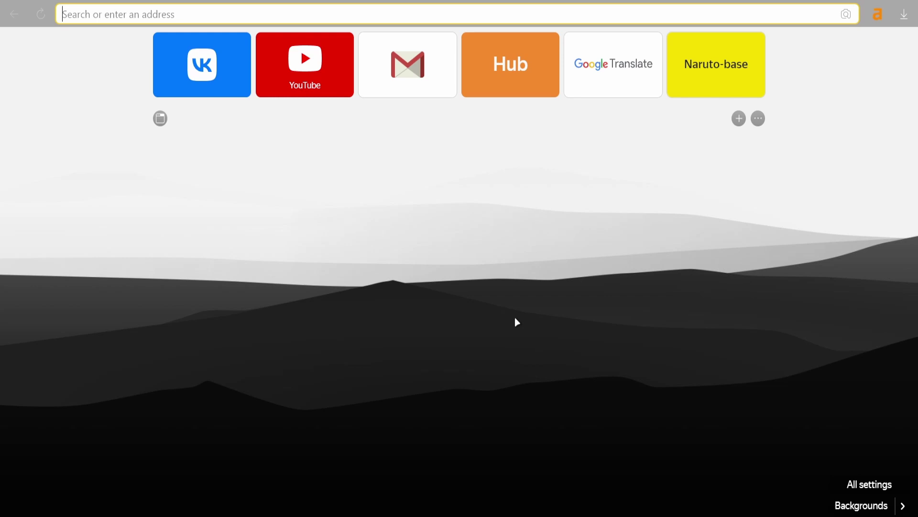
text(facebook.com)
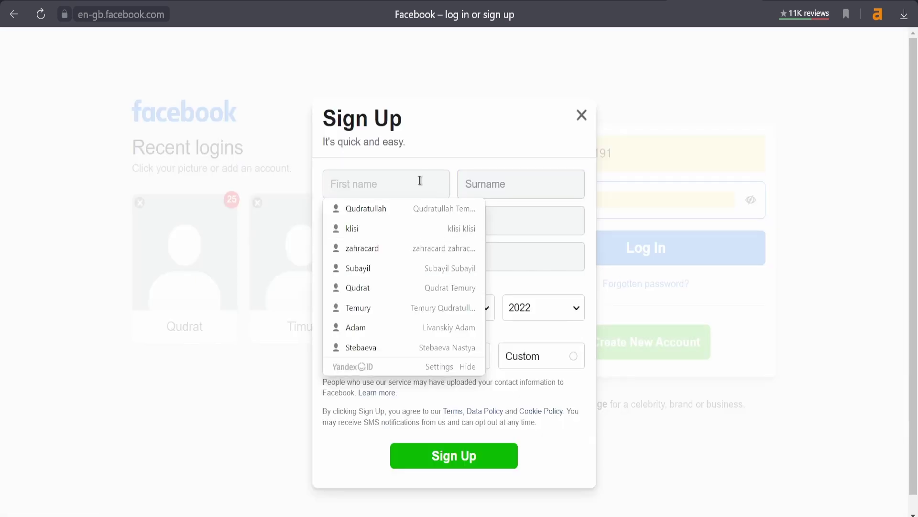
text(Abdul)
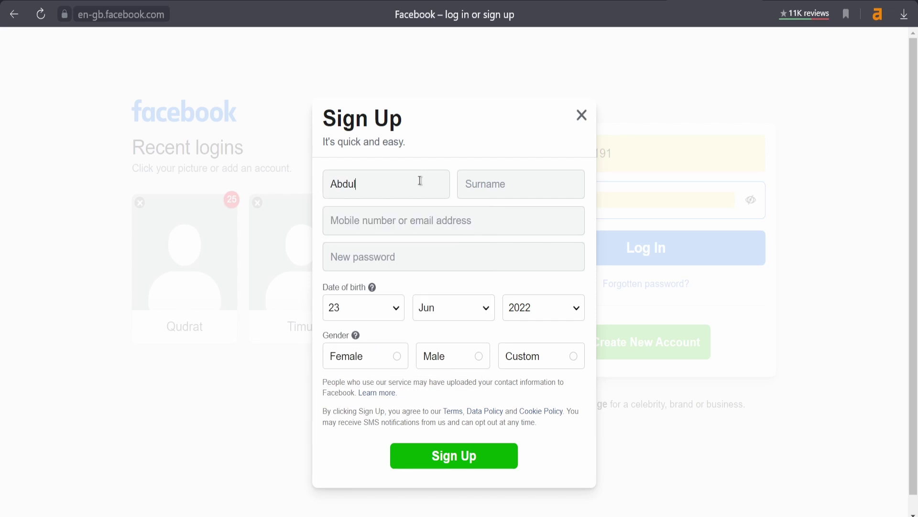
Enter the first name and surname, then paste the rented French number into Mobile.
key(ctrl+a)
key(BackSpace)
key(Tab)
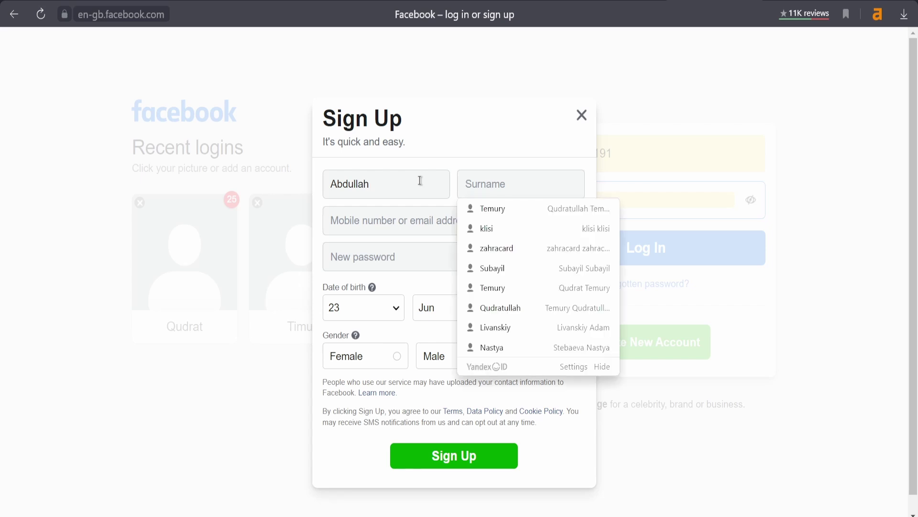
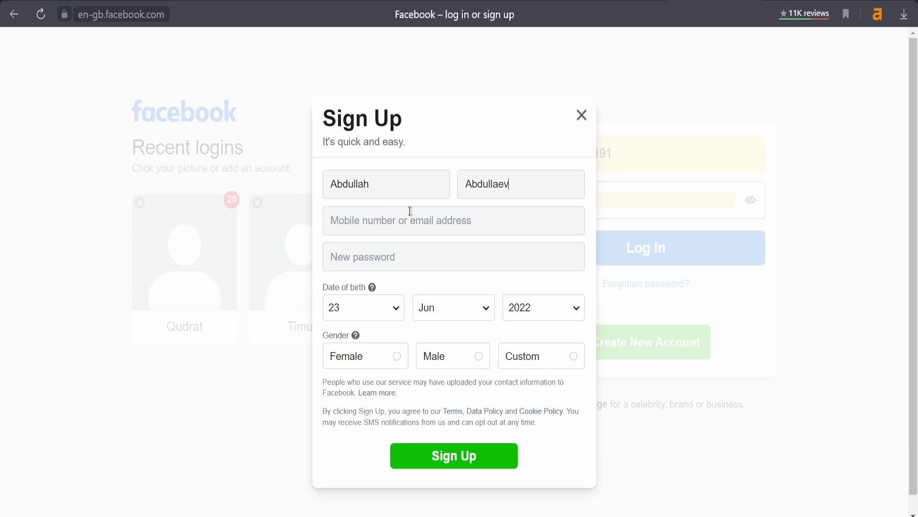
click(410, 212)
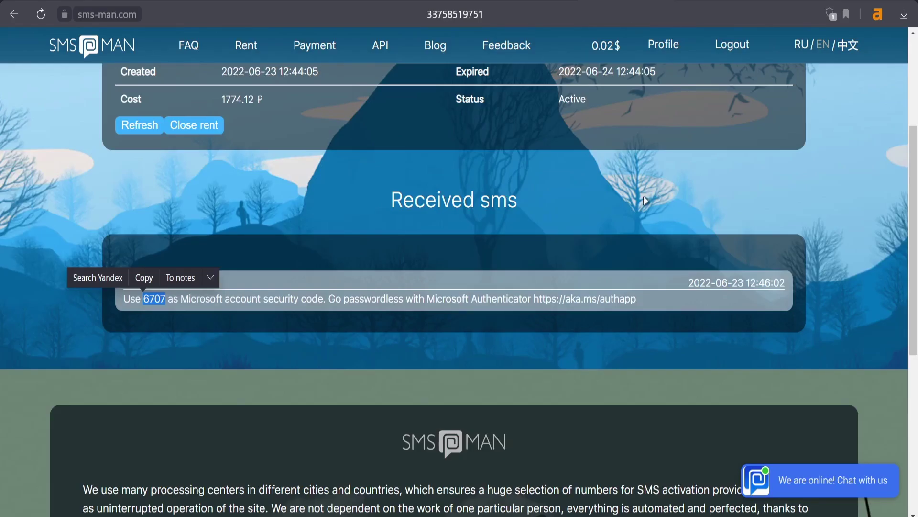
scroll(644, 196, up, 3)
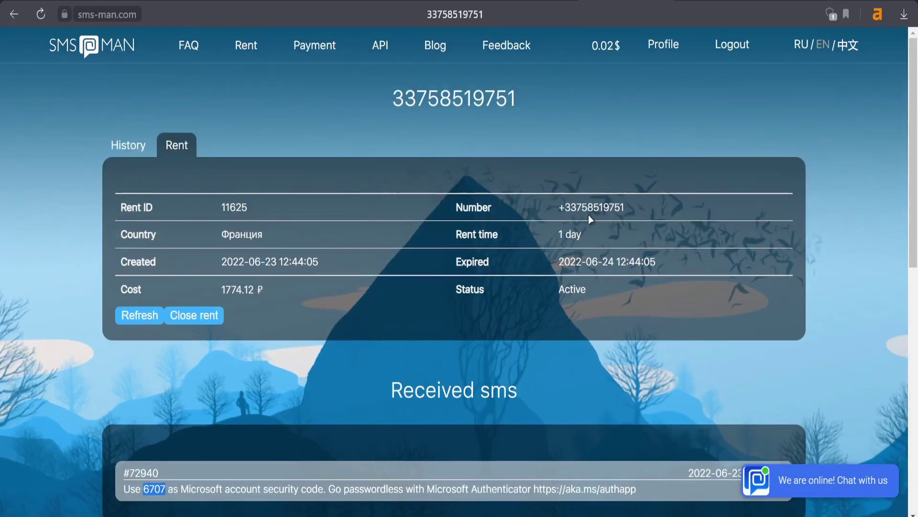
double_click(592, 207)
click(626, 189)
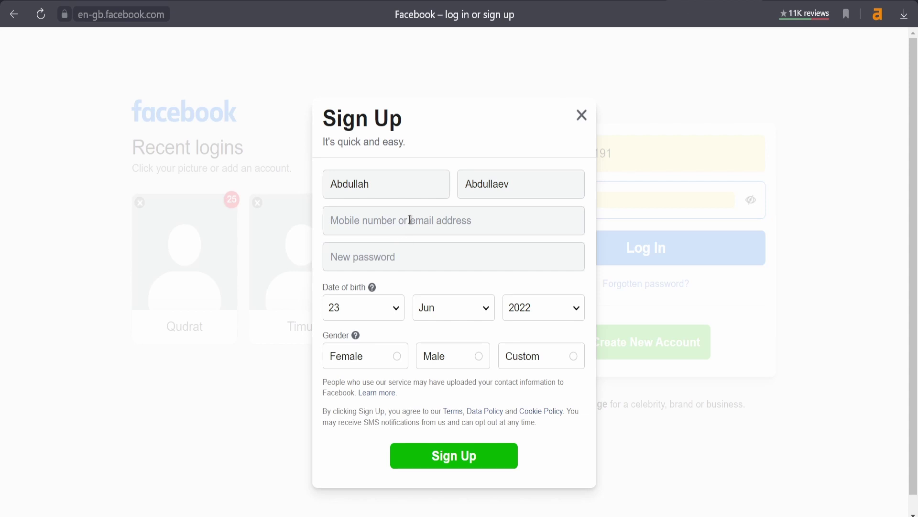
key(ctrl+v)
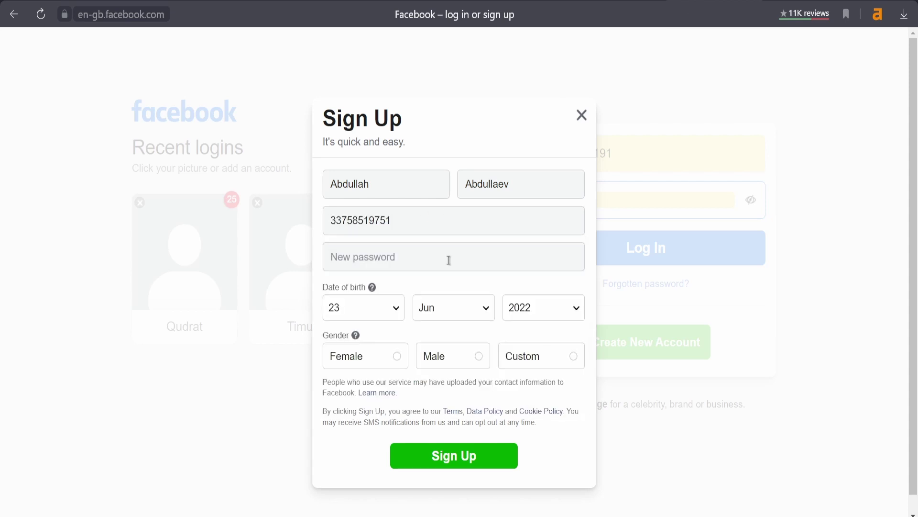
Add a password, birth year 1992 and male gender, then submit the Facebook form.
click(449, 260)
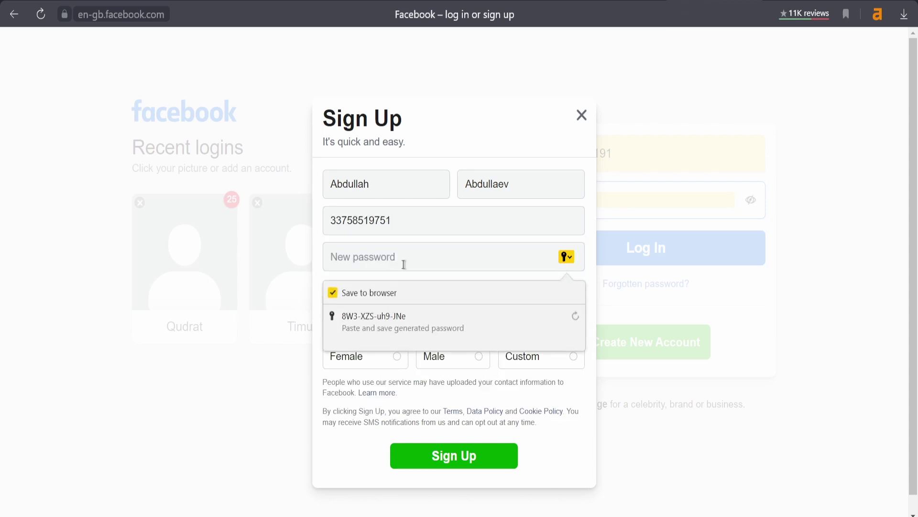
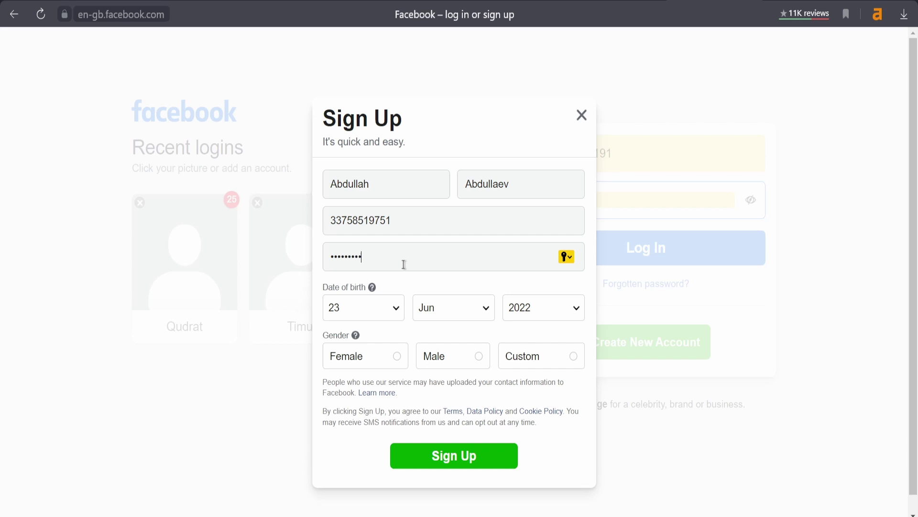
click(546, 307)
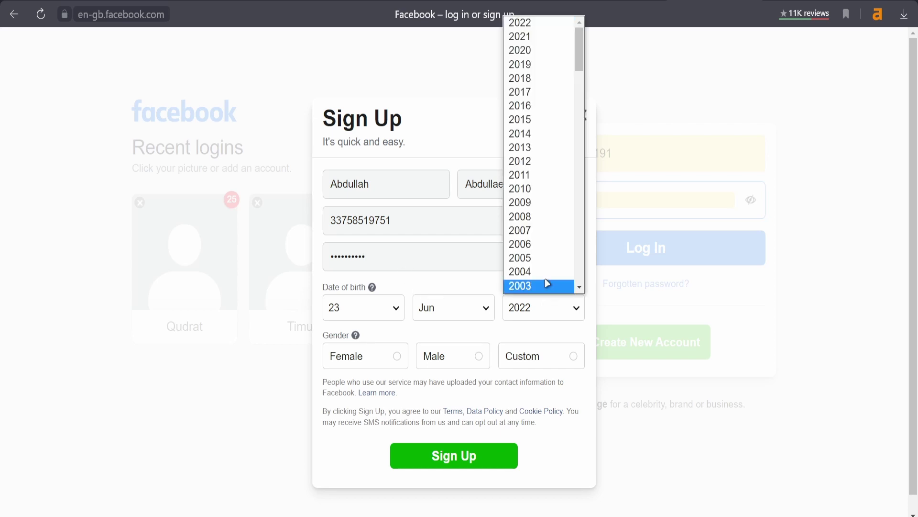
scroll(545, 279, down, 5)
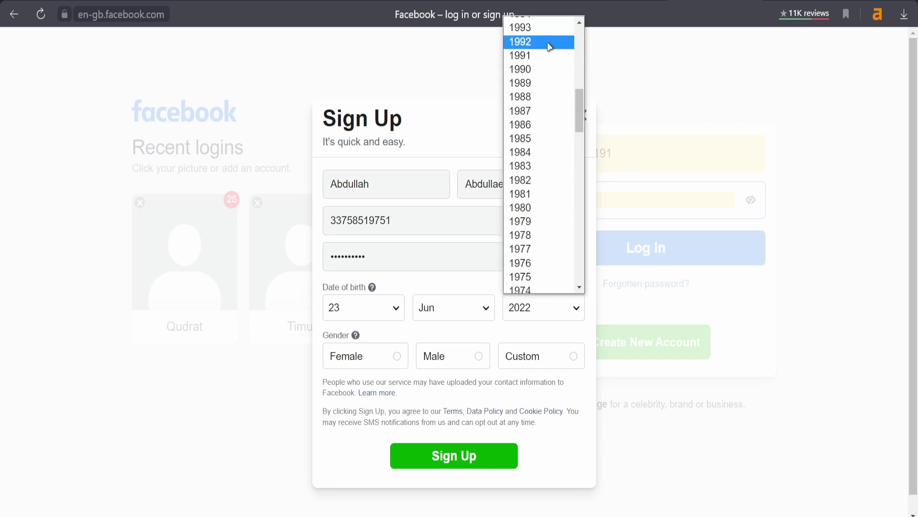
click(549, 46)
click(479, 356)
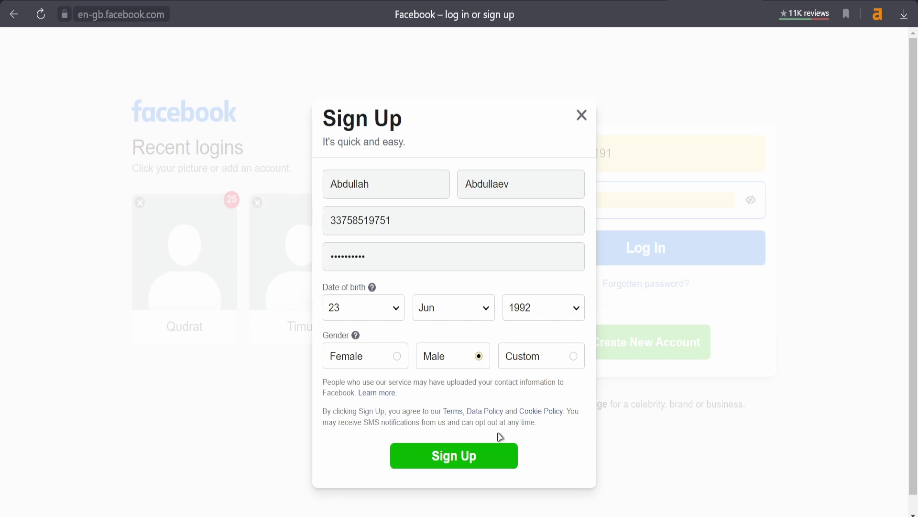
click(496, 456)
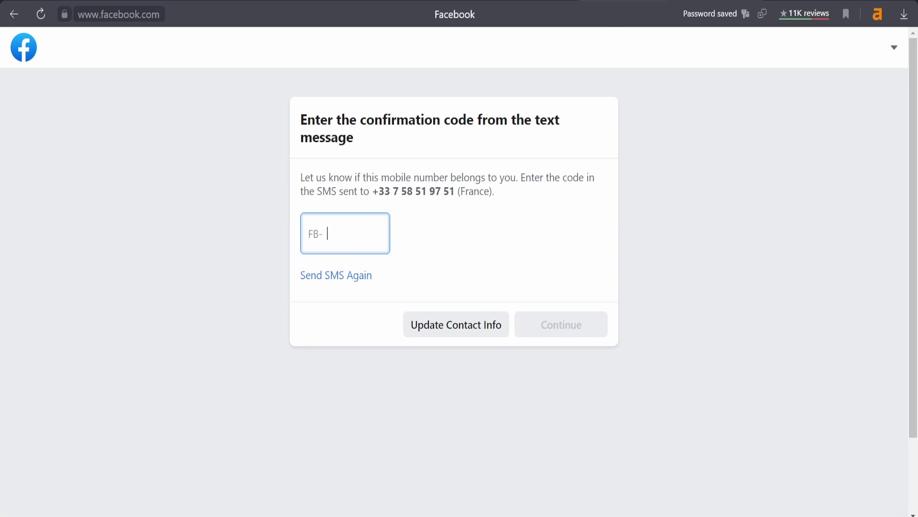
Return to the SMS-MAN rental page and refresh it to check for the Facebook SMS.
key(ctrl+Tab)
scroll(633, 218, down, 3)
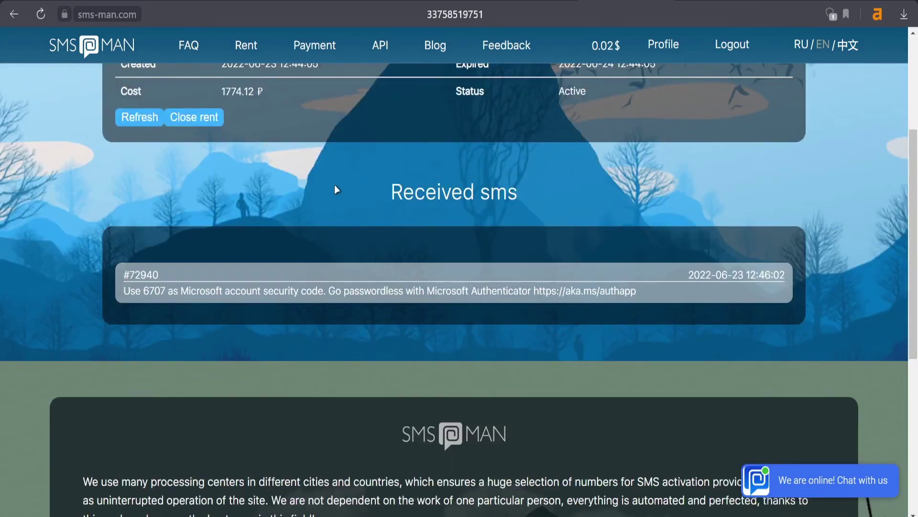
click(141, 120)
scroll(312, 207, up, 3)
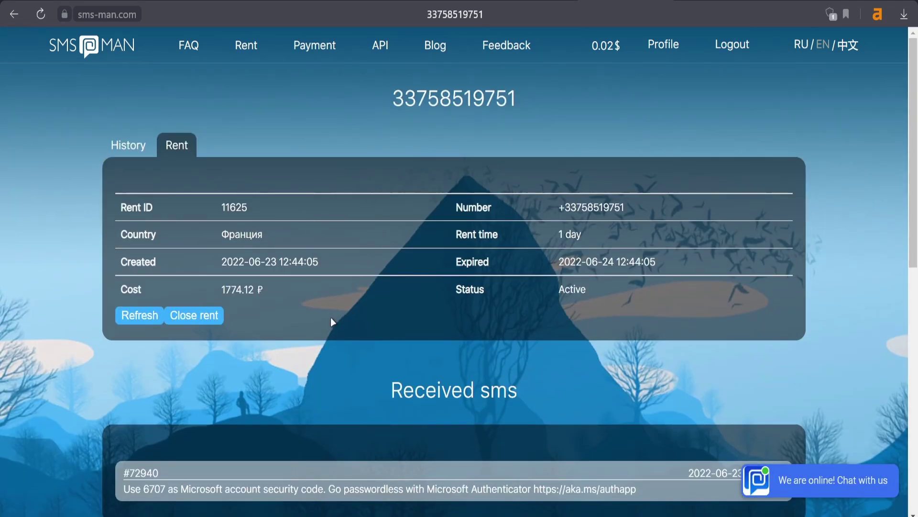
key(F5)
scroll(322, 307, down, 3)
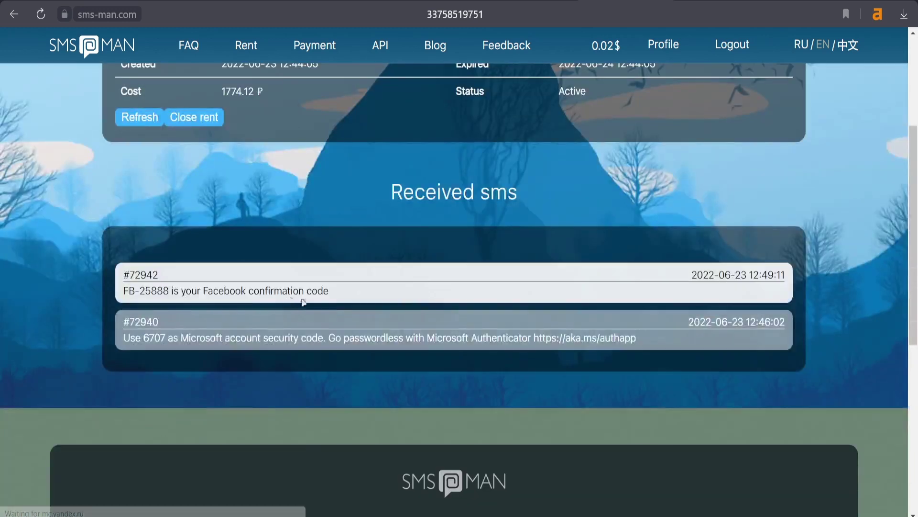
drag(170, 291, 140, 290)
key(ctrl+c)
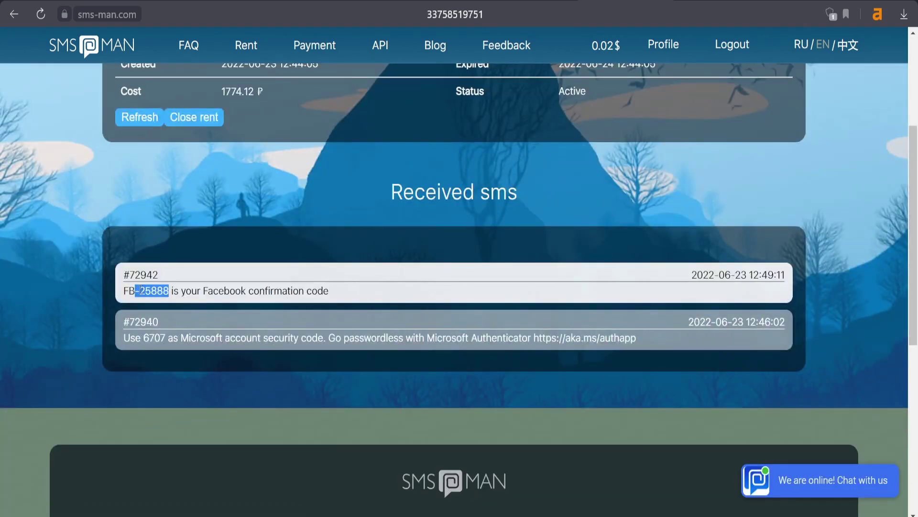
click(139, 270)
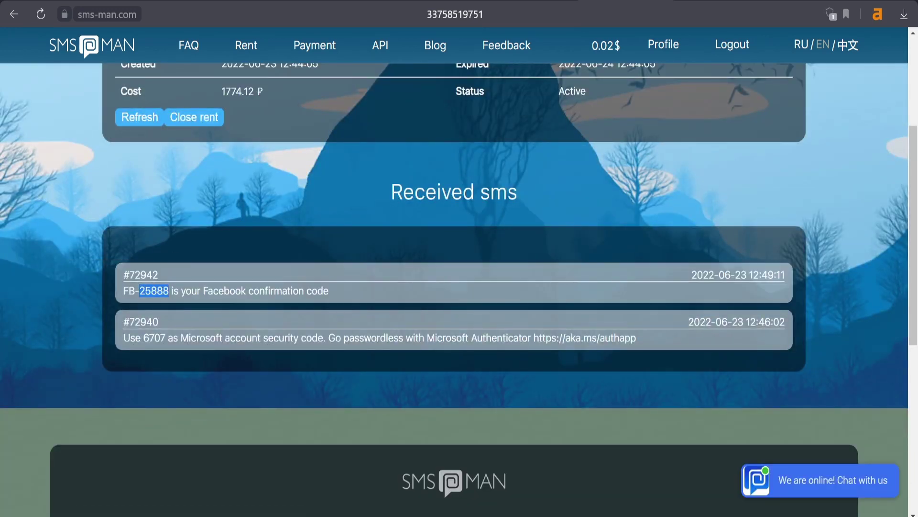
key(ctrl+v)
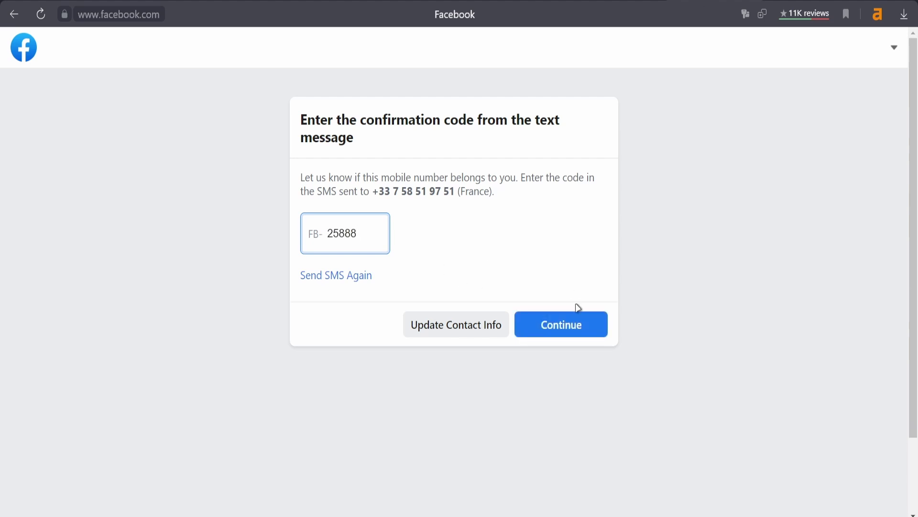
click(581, 322)
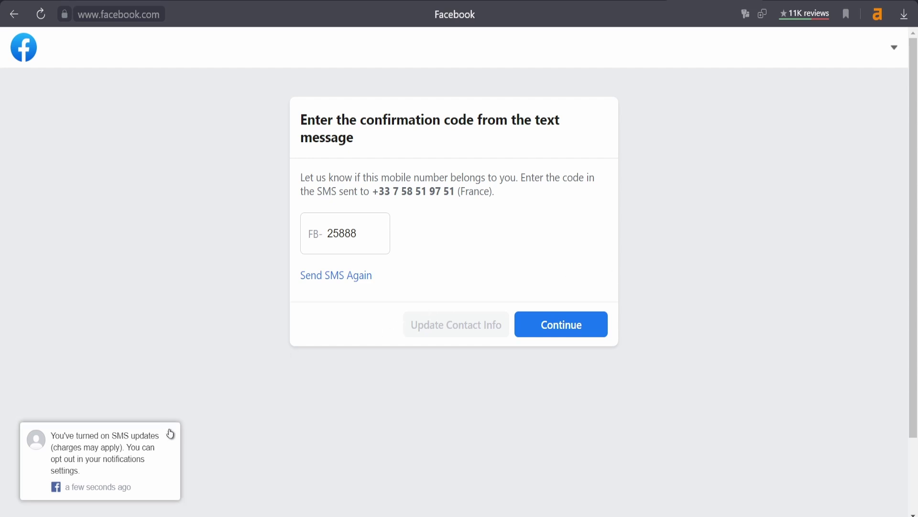
click(170, 434)
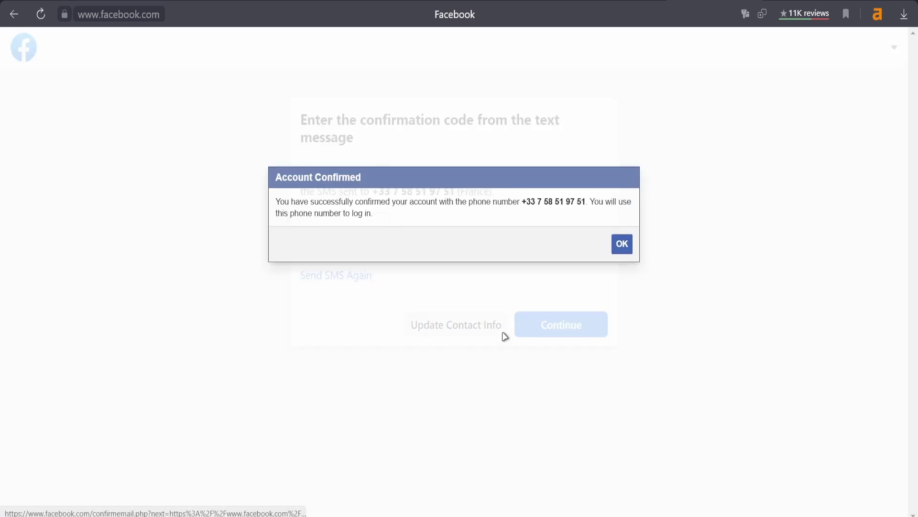
click(621, 244)
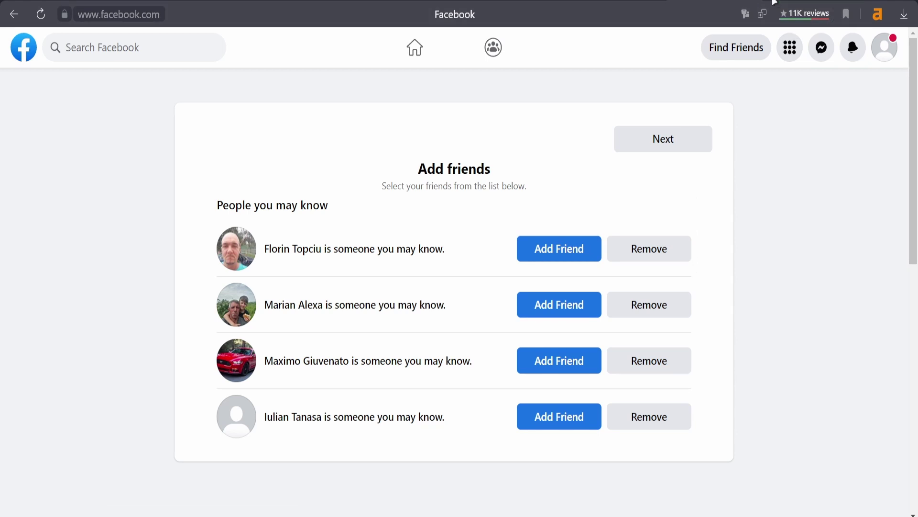
Open Instagram in a new tab, set the language to English (UK), and go to Sign up.
click(769, 2)
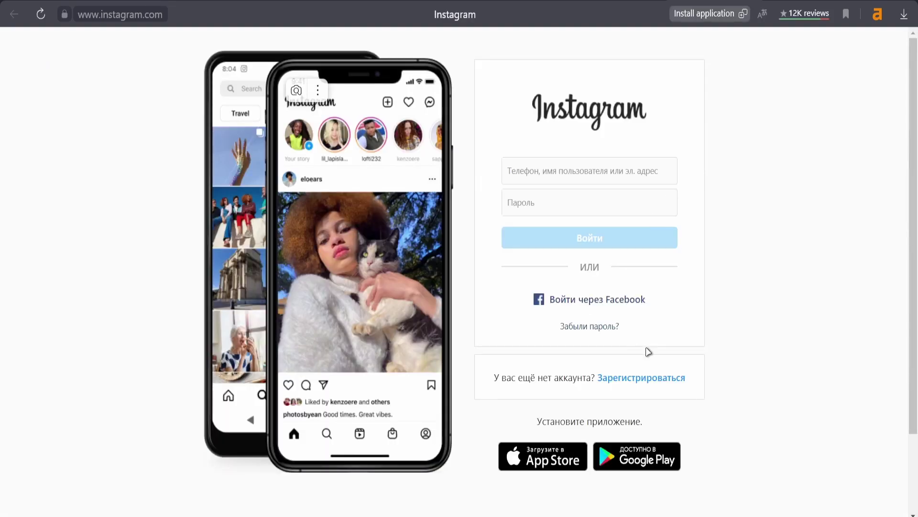
scroll(645, 350, down, 2)
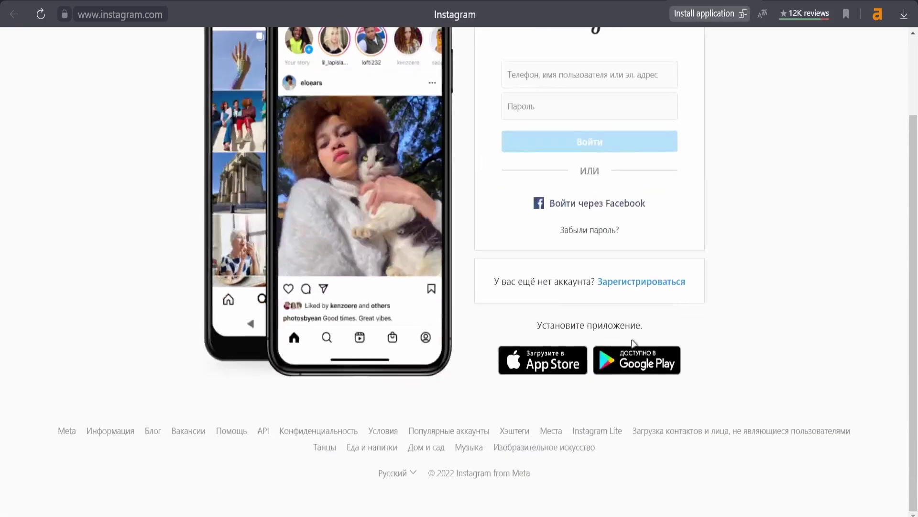
click(410, 475)
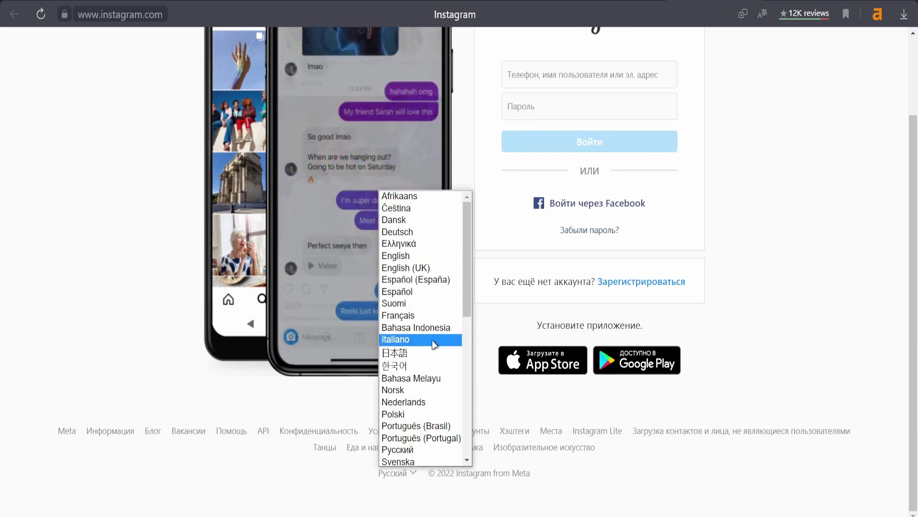
click(421, 267)
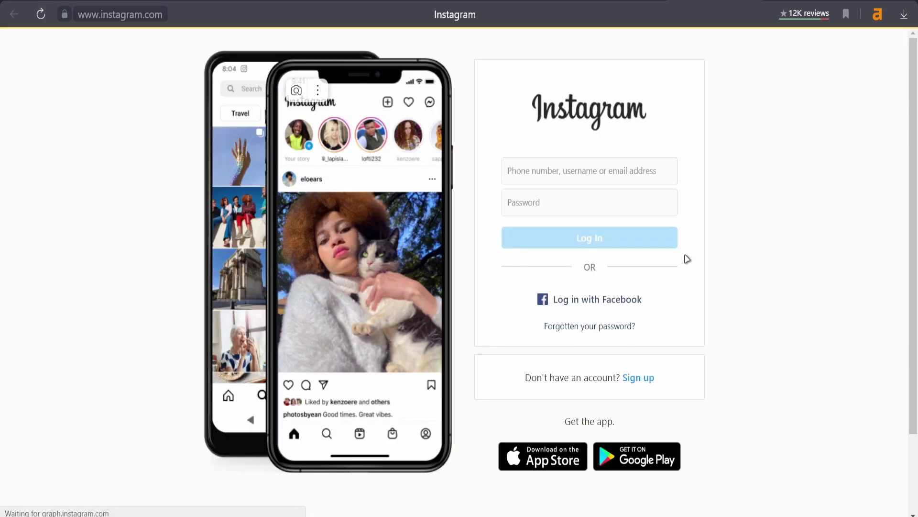
click(642, 378)
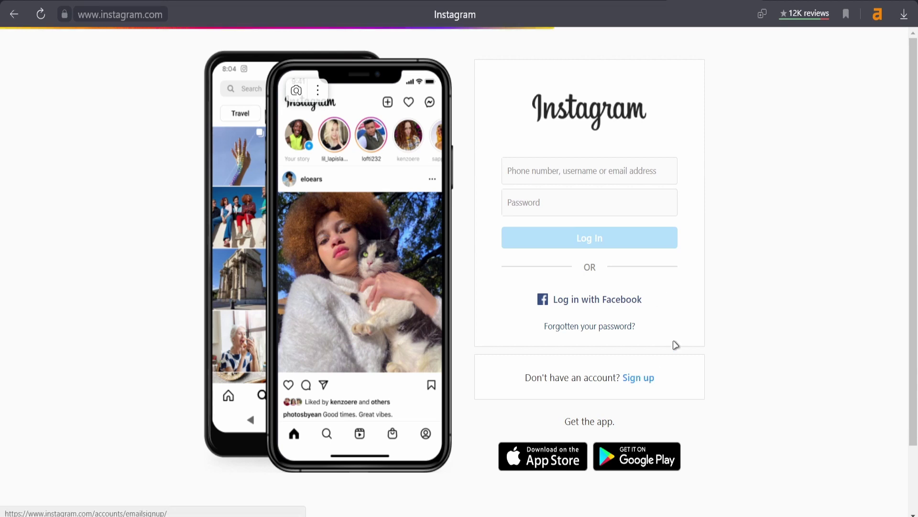
click(450, 243)
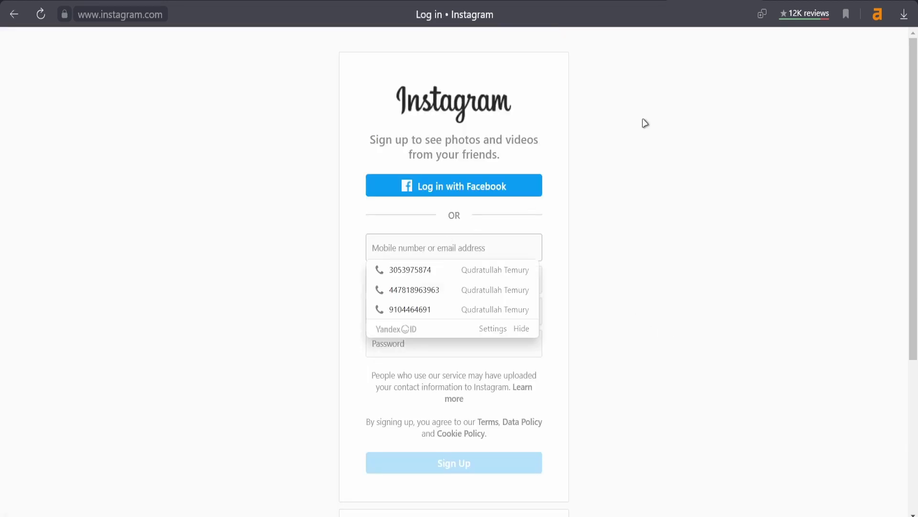
scroll(602, 207, up, 1)
scroll(602, 207, up, 3)
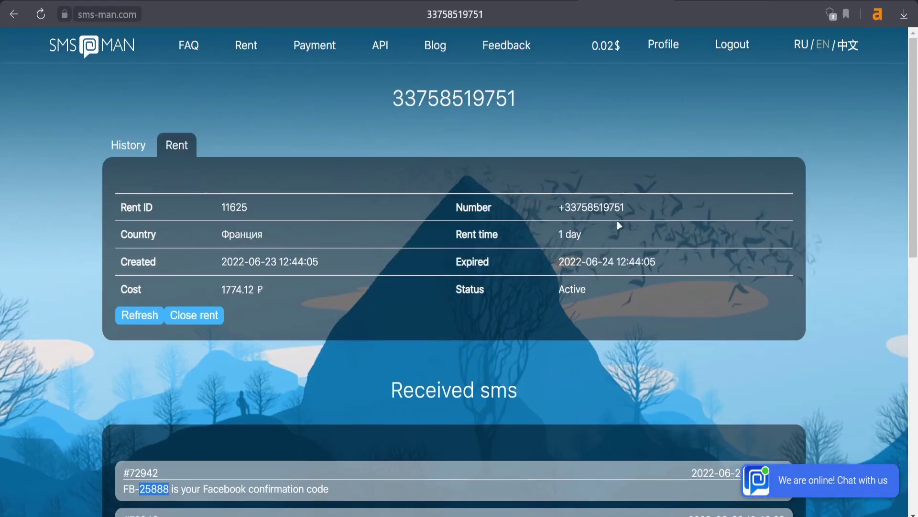
double_click(596, 207)
key(ctrl+c)
click(624, 185)
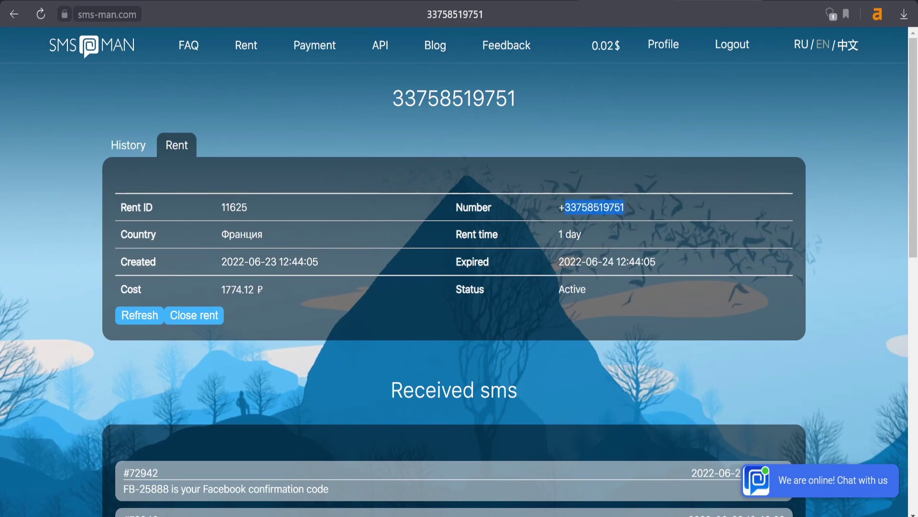
key(ctrl+Tab)
key(ctrl+v)
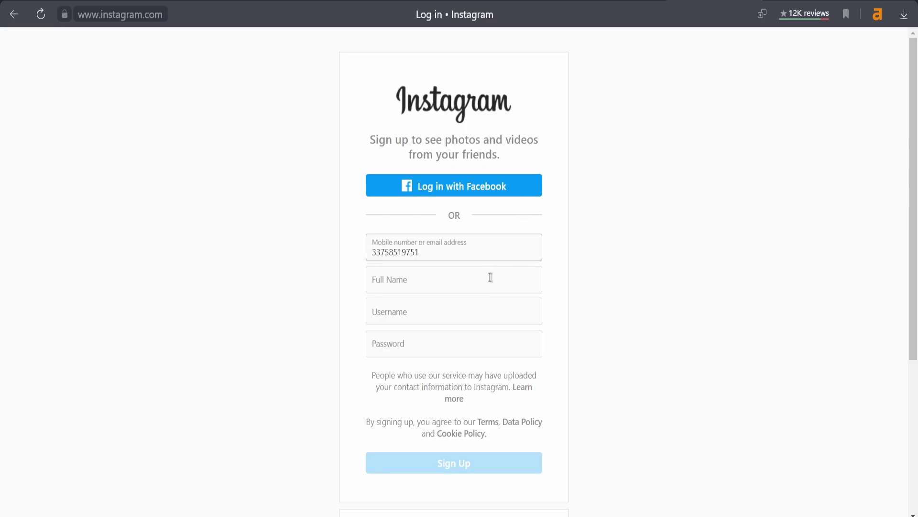
Fill in the full name, username and password.
click(490, 277)
click(594, 264)
click(529, 281)
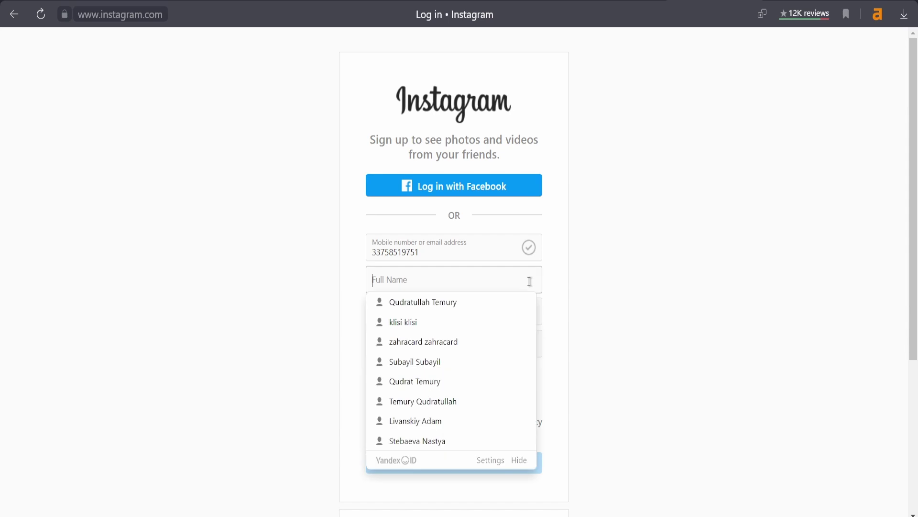
text(Ah)
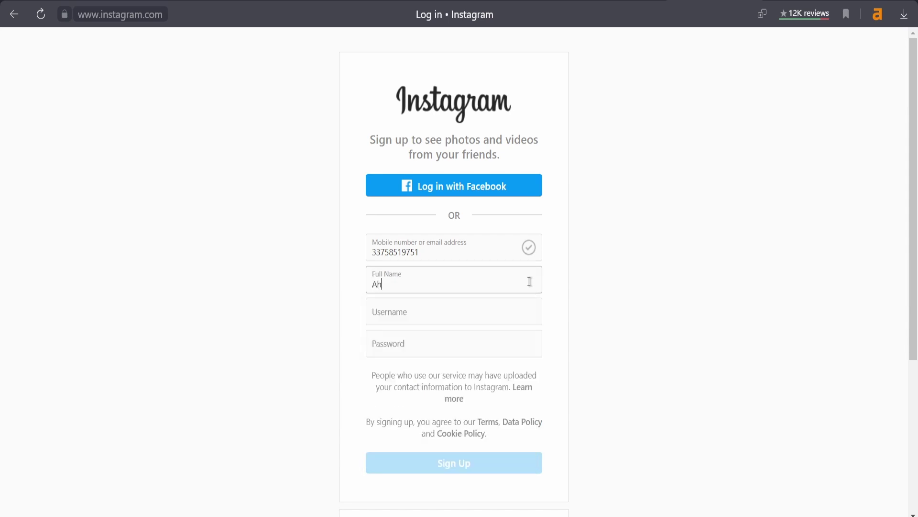
text(mad)
key(Tab)
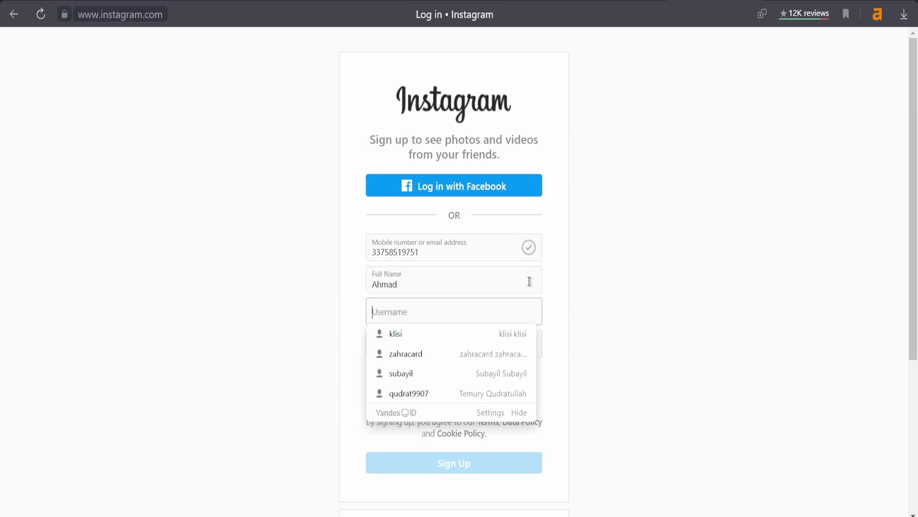
text(Ahmad0909)
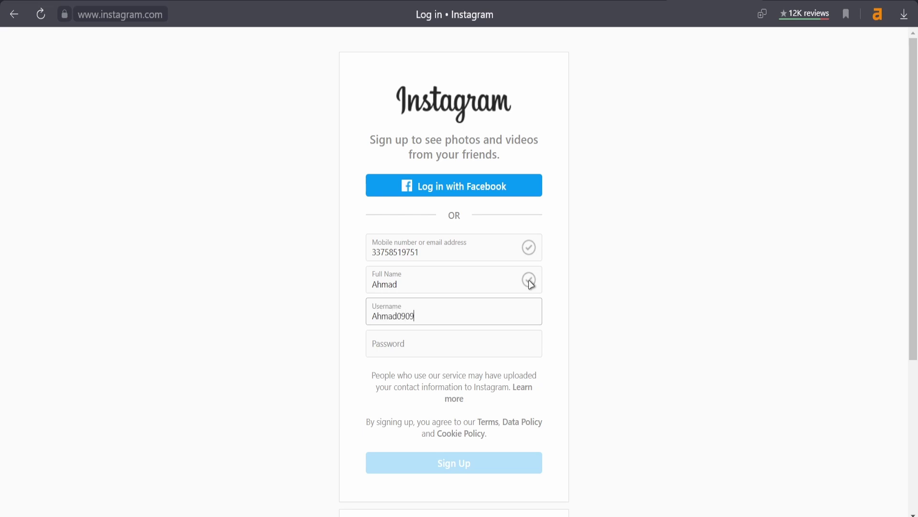
key(Tab)
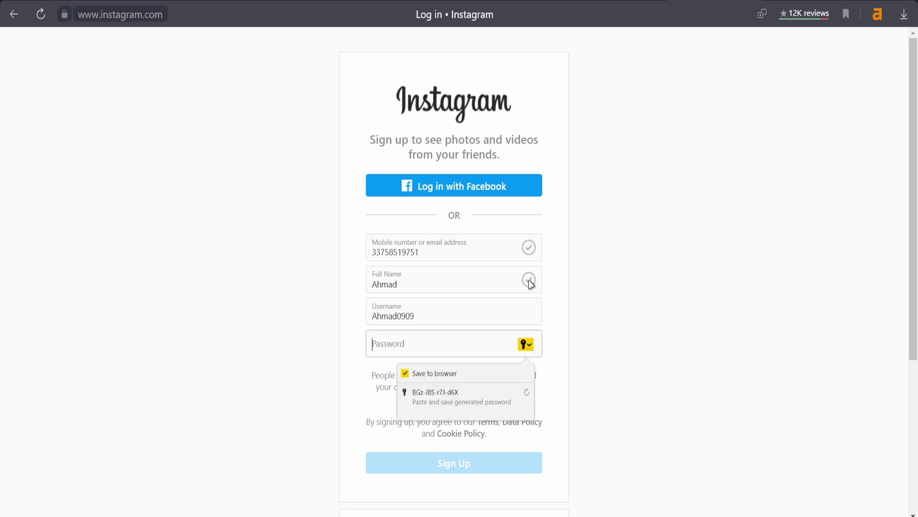
text(aaaa)
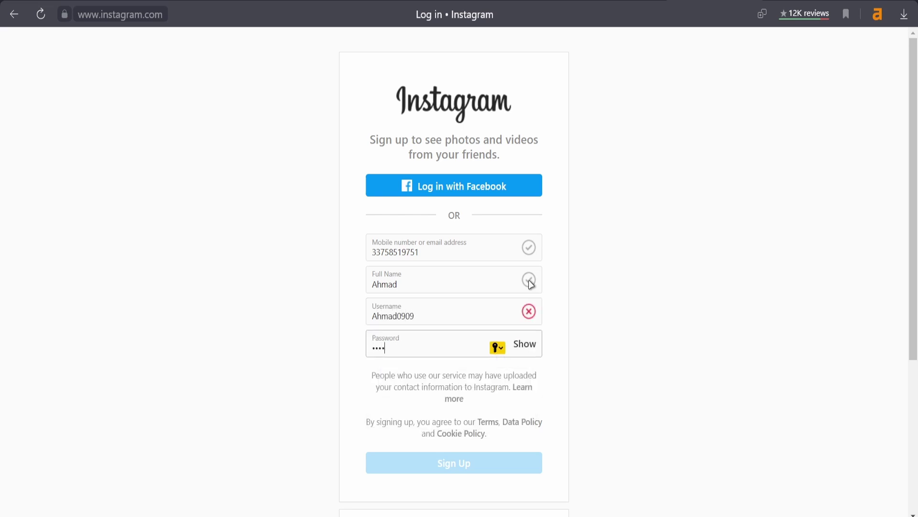
text(aa)
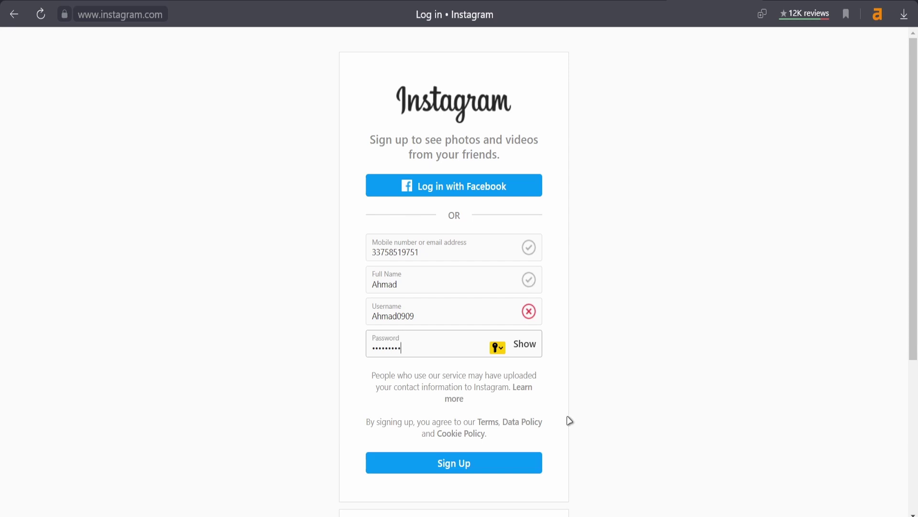
Trim the rejected username until Instagram accepts it, then submit the sign-up details.
click(455, 320)
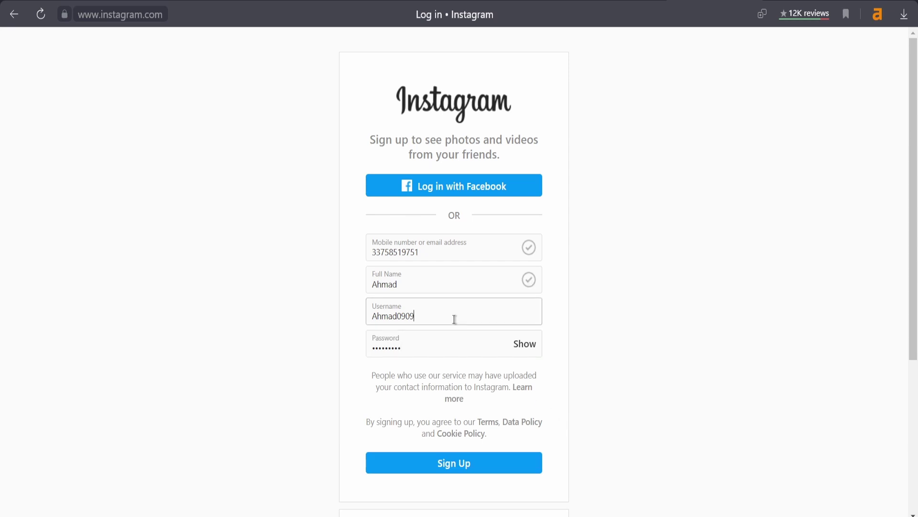
key(BackSpace)
text(1)
click(682, 331)
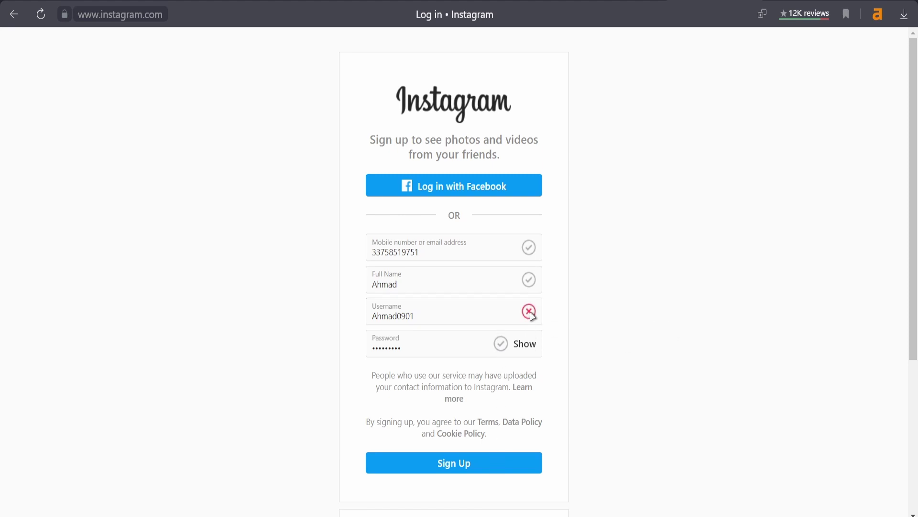
click(476, 311)
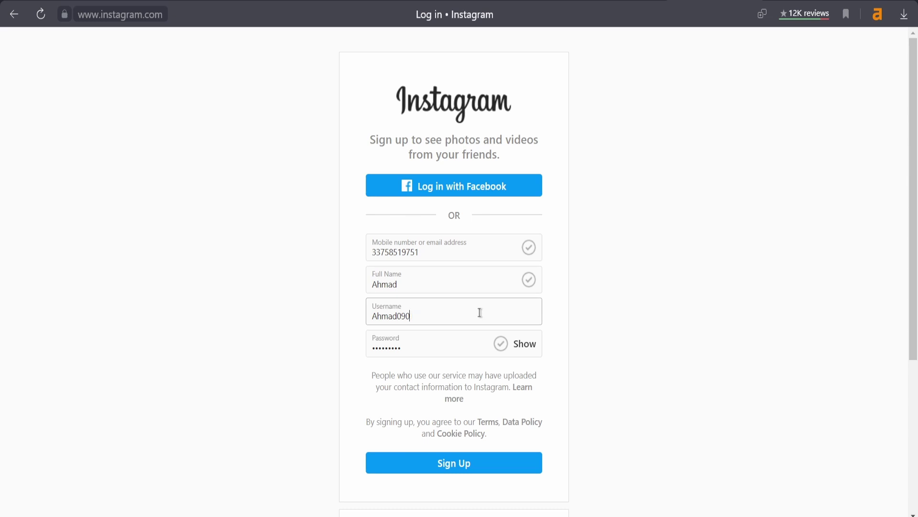
key(BackSpace)
key(BackSpace)
text(tt11)
click(596, 289)
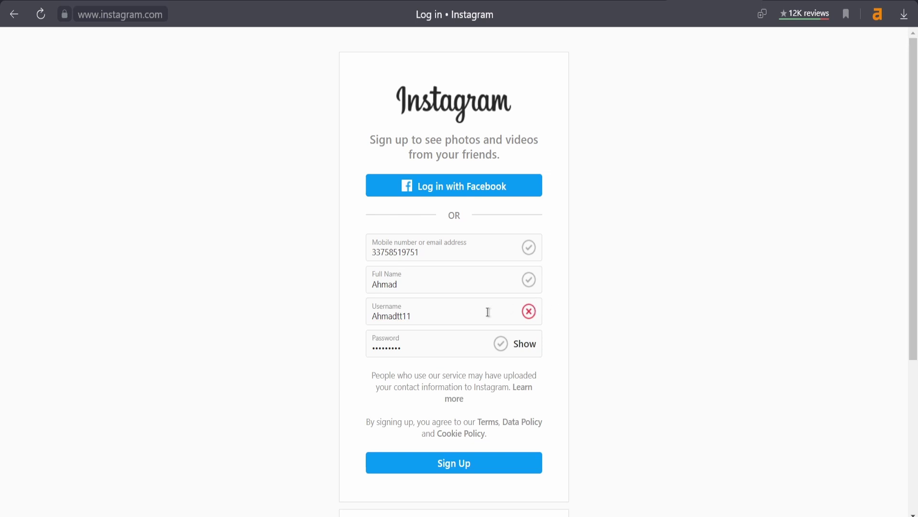
click(488, 312)
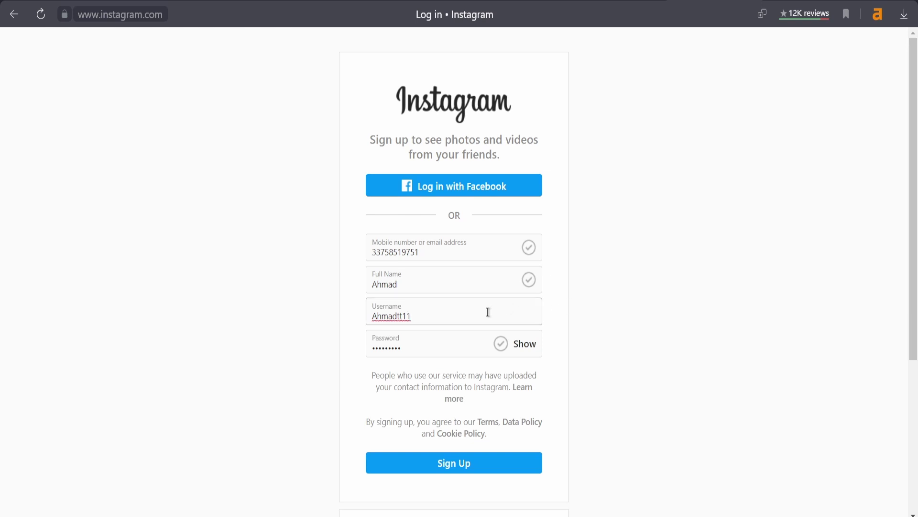
text(_11)
click(583, 323)
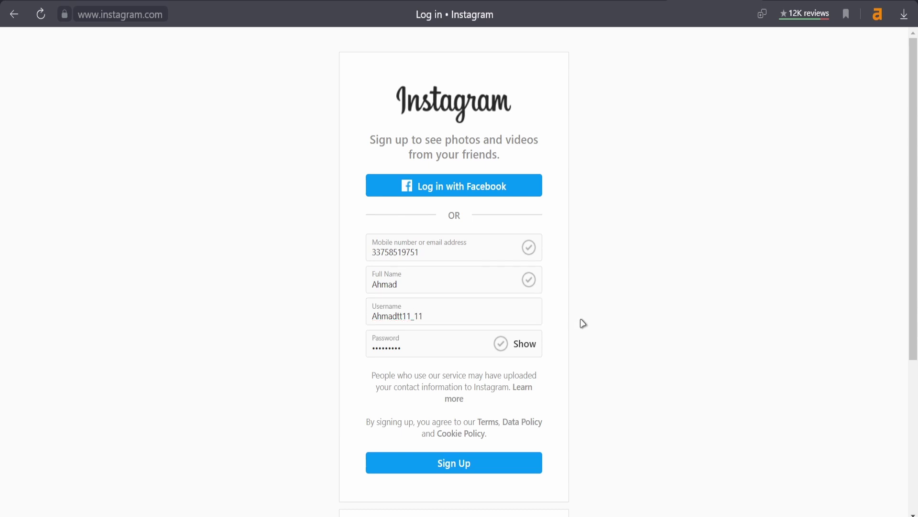
click(505, 463)
scroll(580, 424, down, 3)
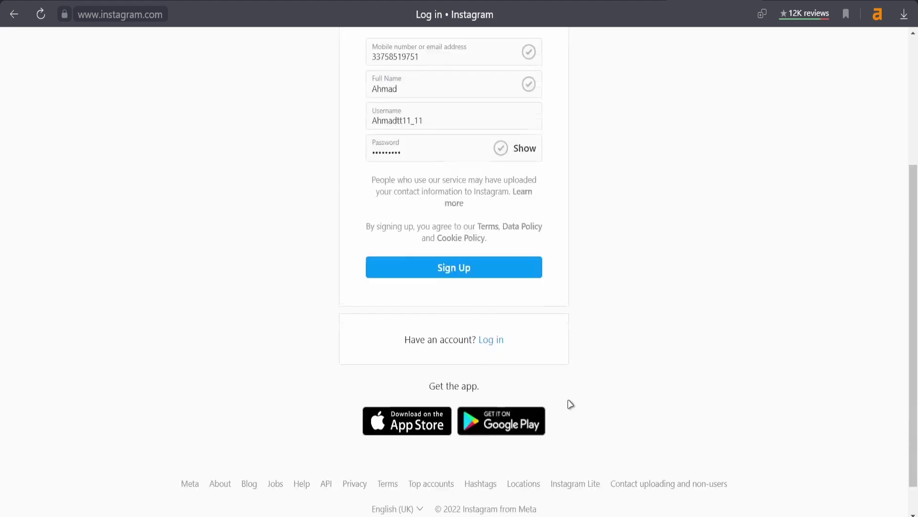
scroll(553, 364, up, 3)
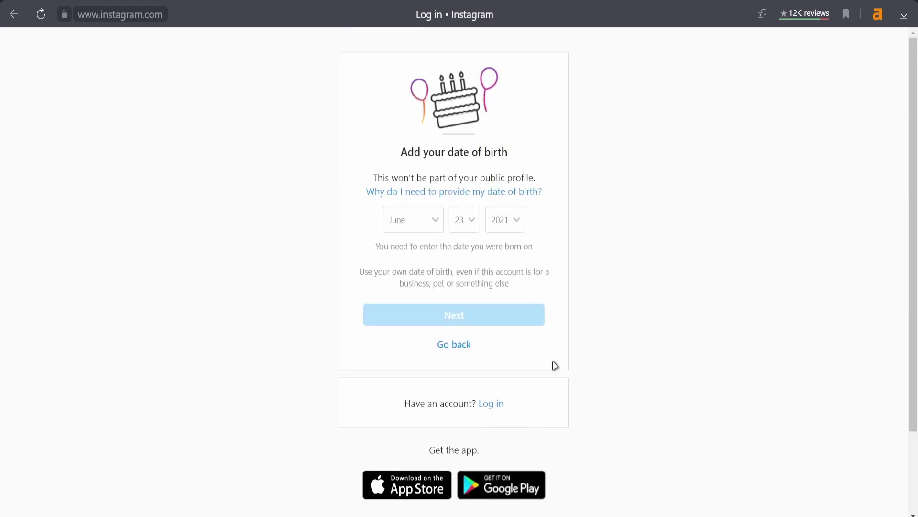
Pick March, 9 and 1992 in the month, day and year dropdowns.
click(433, 217)
click(426, 263)
click(471, 223)
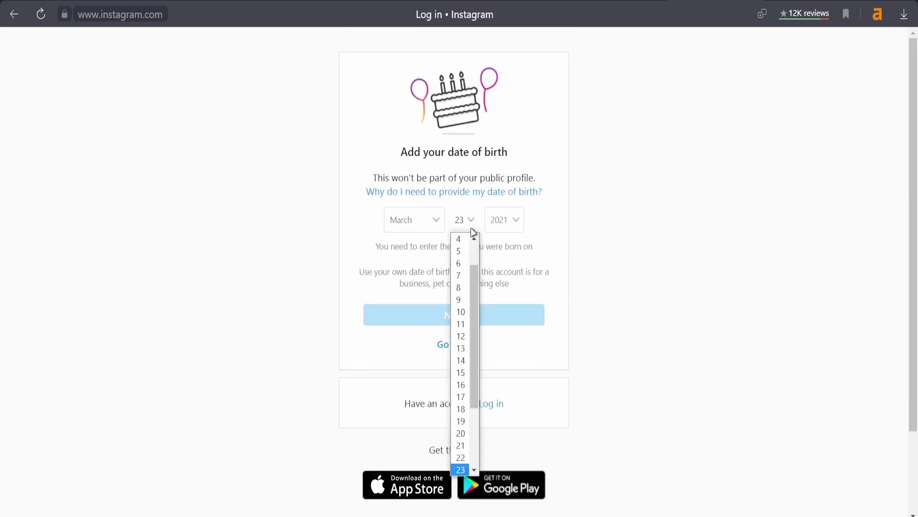
click(461, 300)
click(510, 220)
scroll(499, 318, down, 5)
scroll(502, 316, down, 2)
scroll(502, 316, up, 7)
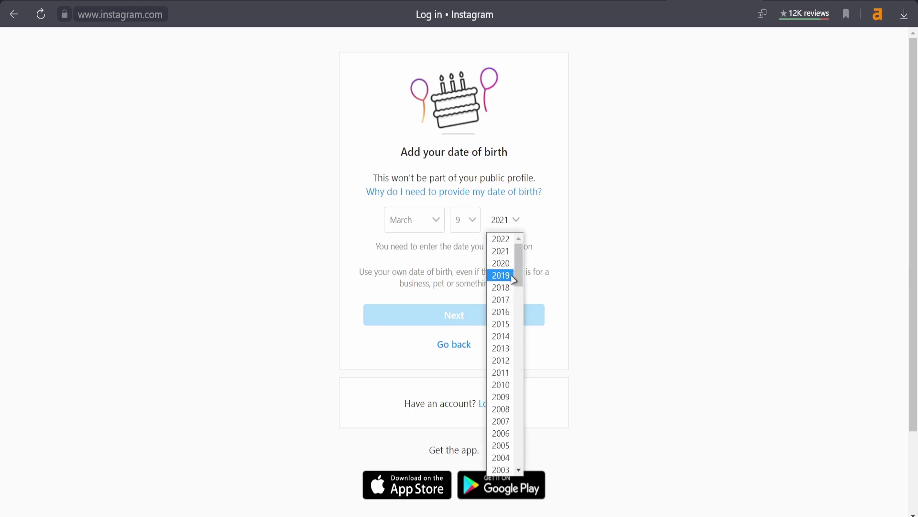
scroll(501, 431, down, 7)
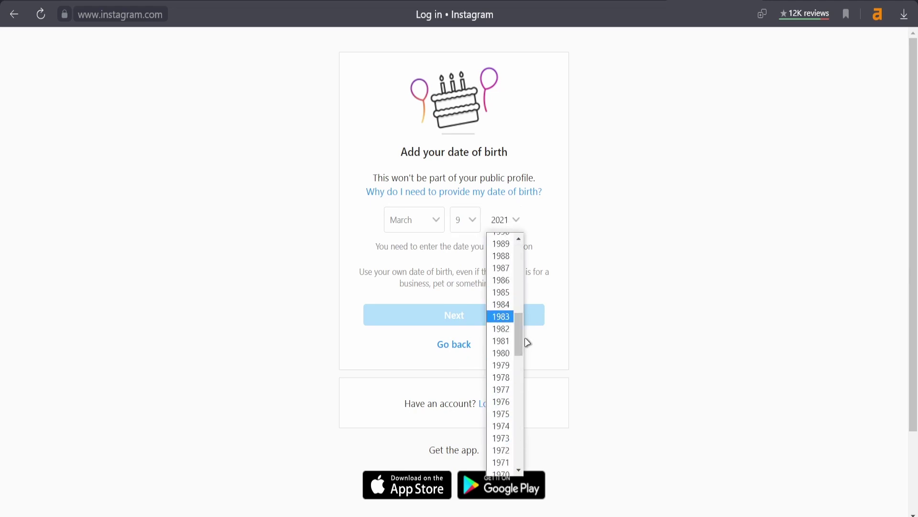
scroll(522, 322, up, 2)
click(502, 278)
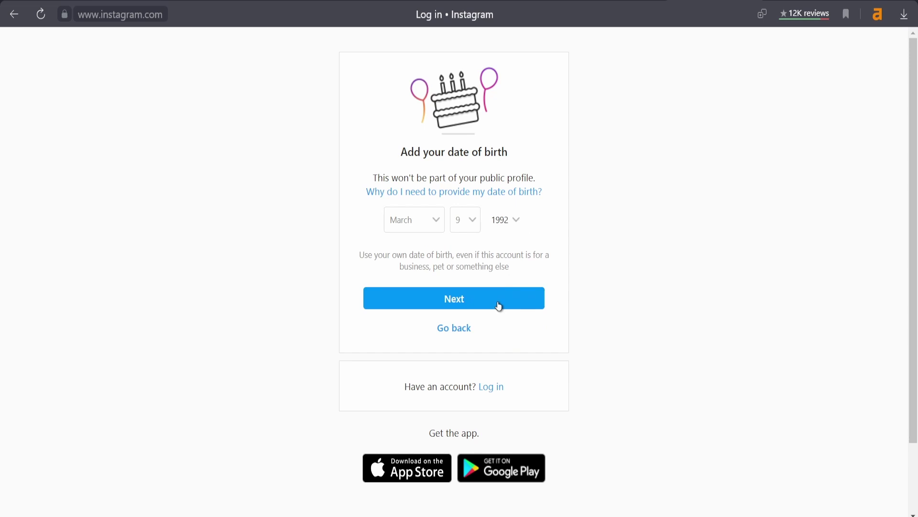
click(525, 303)
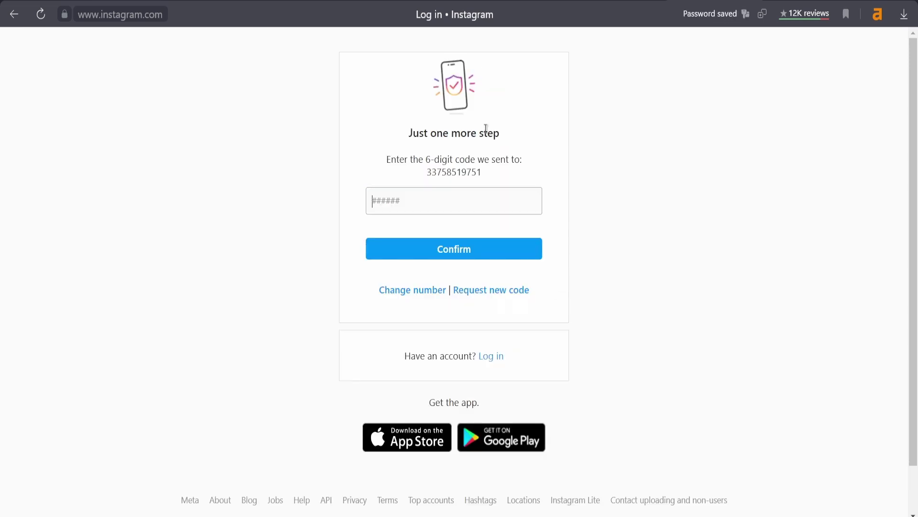
key(ctrl+Tab)
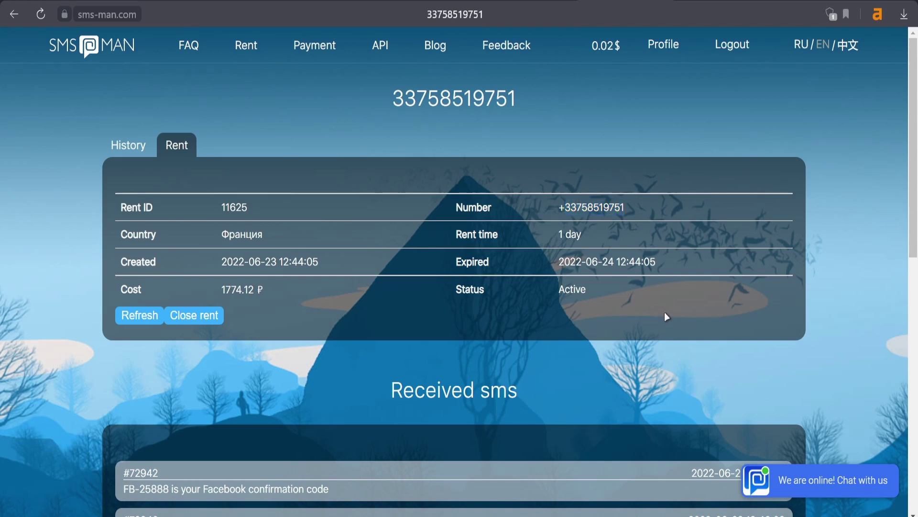
scroll(665, 314, down, 3)
click(134, 118)
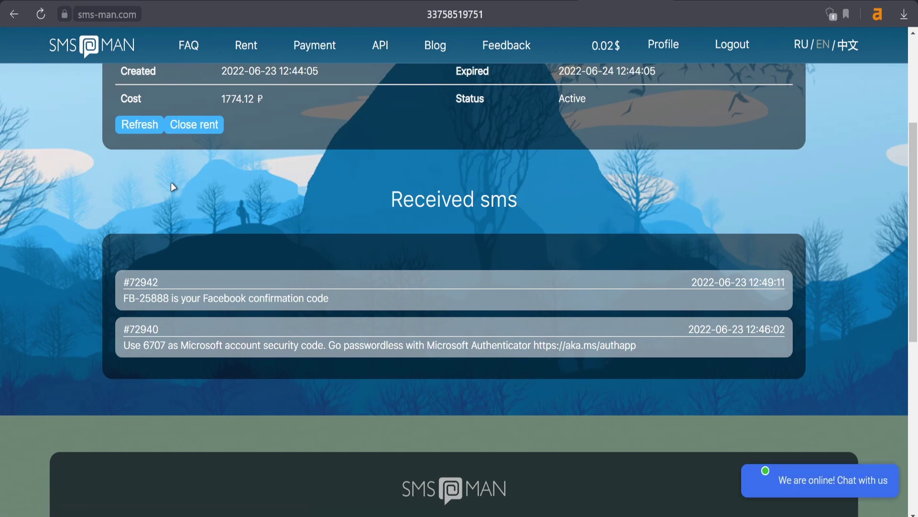
click(139, 126)
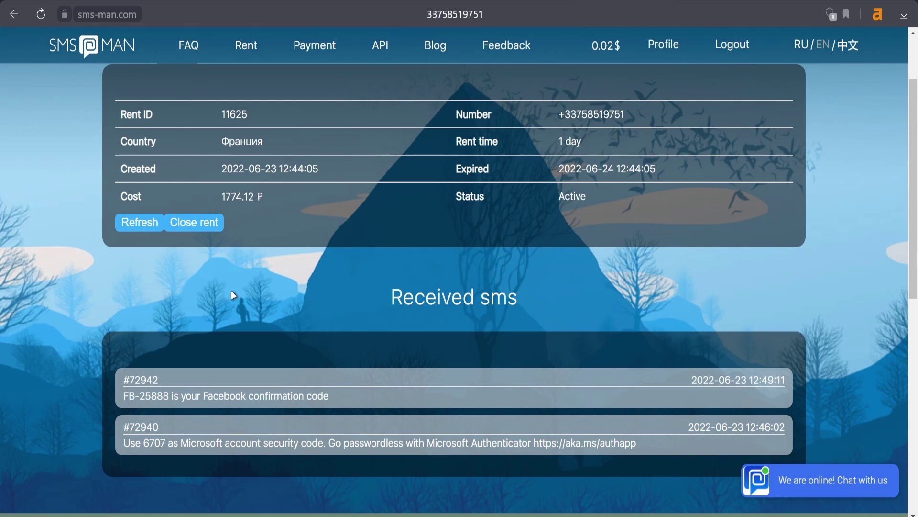
click(135, 234)
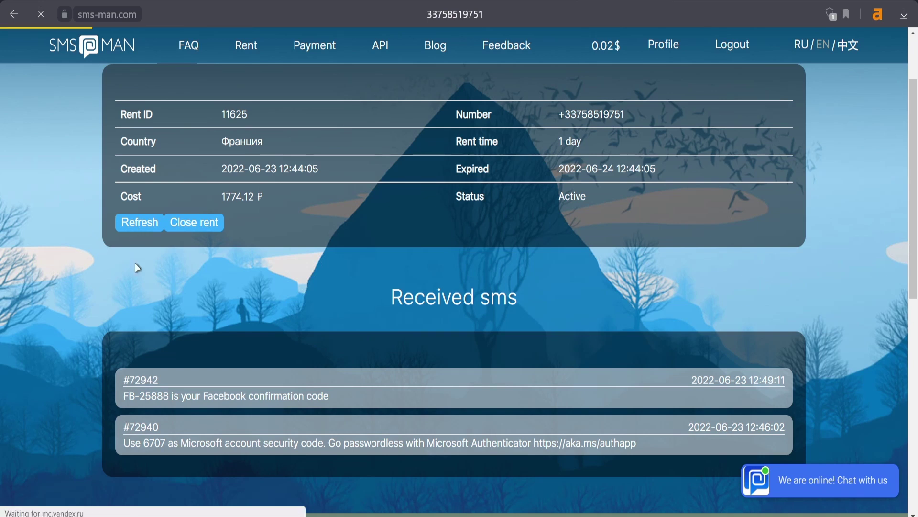
click(138, 224)
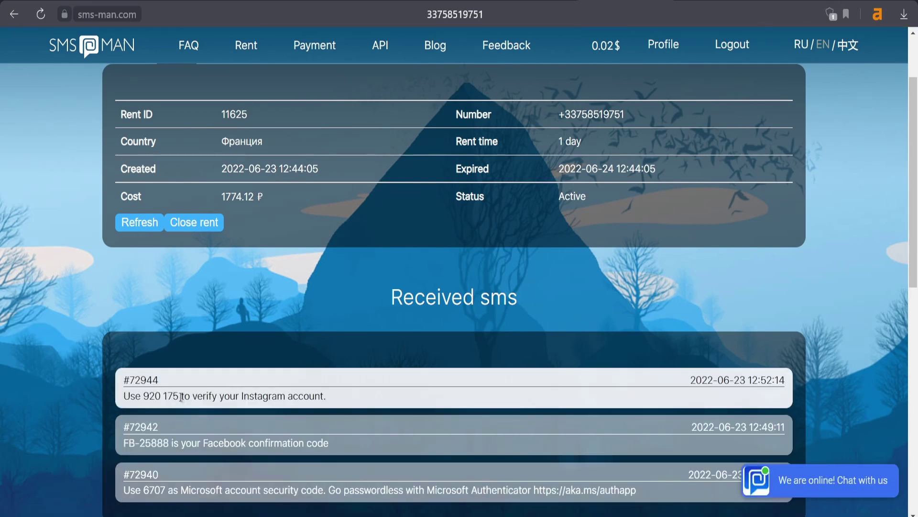
drag(182, 397, 143, 397)
key(ctrl+c)
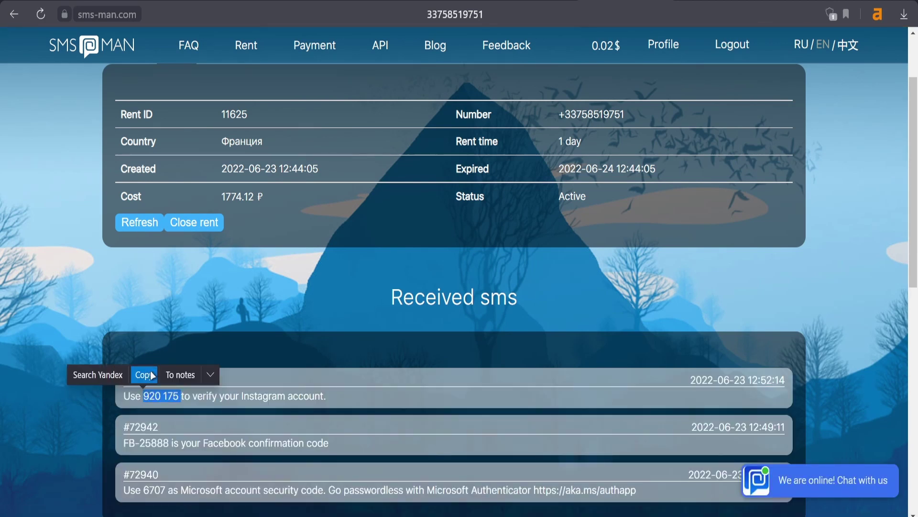
click(146, 376)
key(ctrl+Tab)
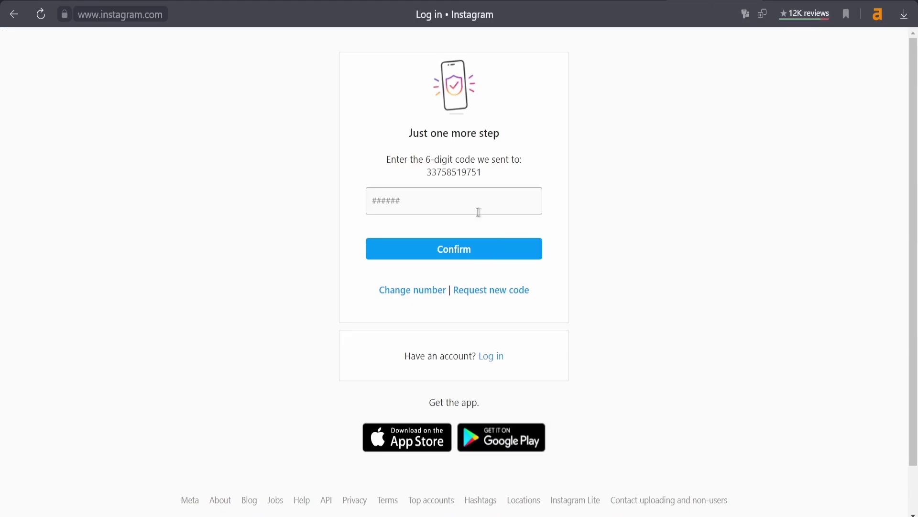
click(479, 204)
key(ctrl+v)
click(481, 251)
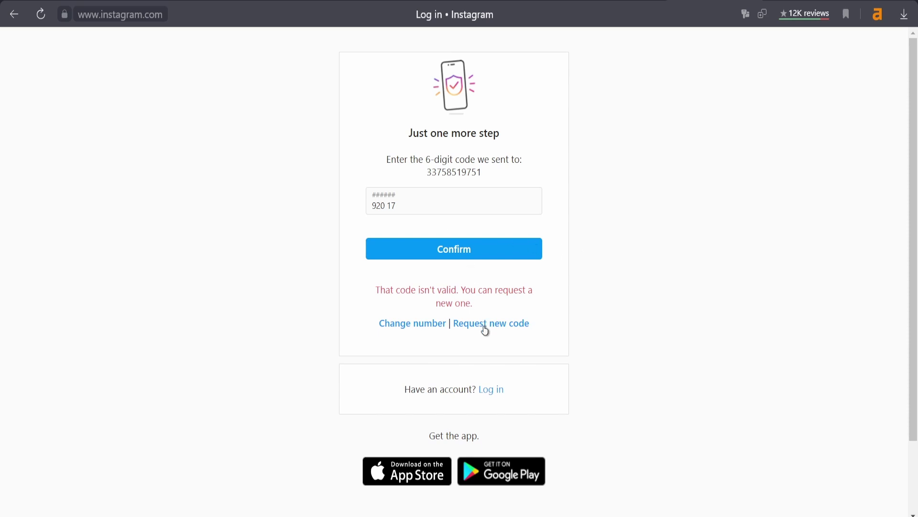
key(ctrl+Tab)
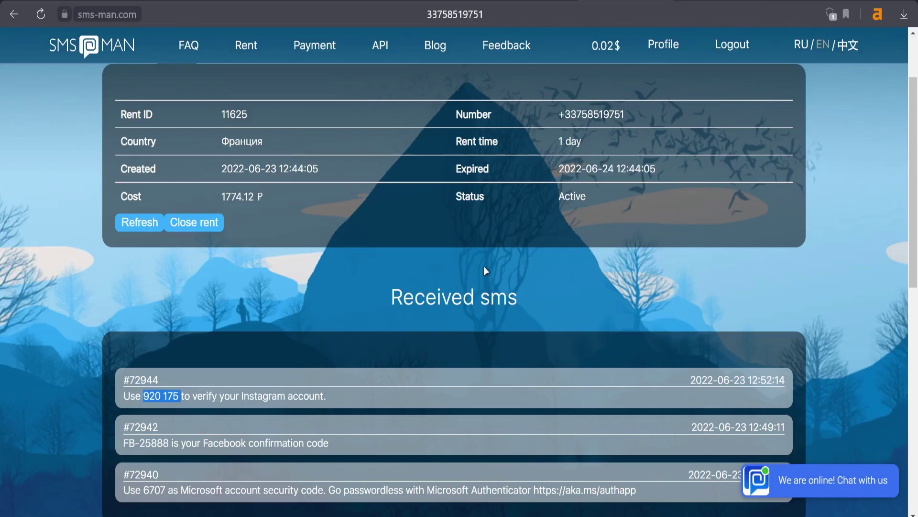
key(ctrl+Tab)
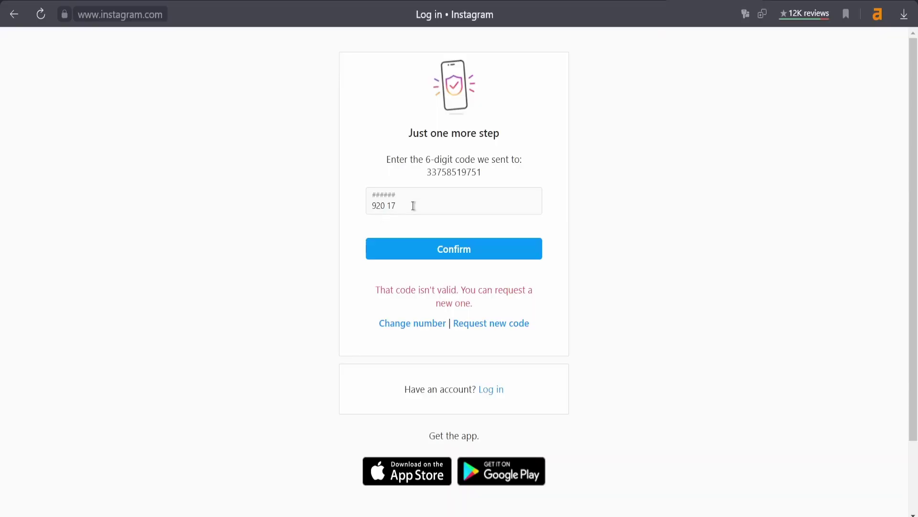
click(420, 206)
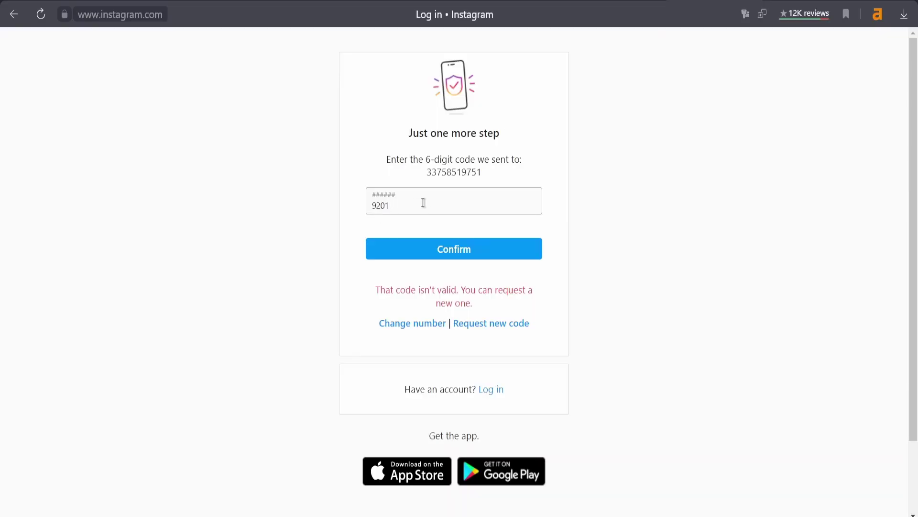
click(453, 251)
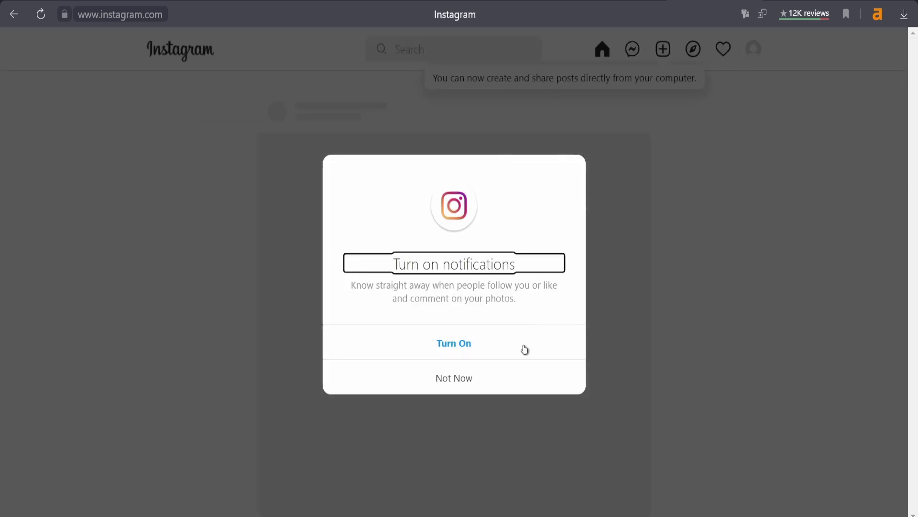
Dismiss Instagram's notifications prompt with Not Now and open a new browser tab.
click(452, 378)
scroll(753, 148, down, 5)
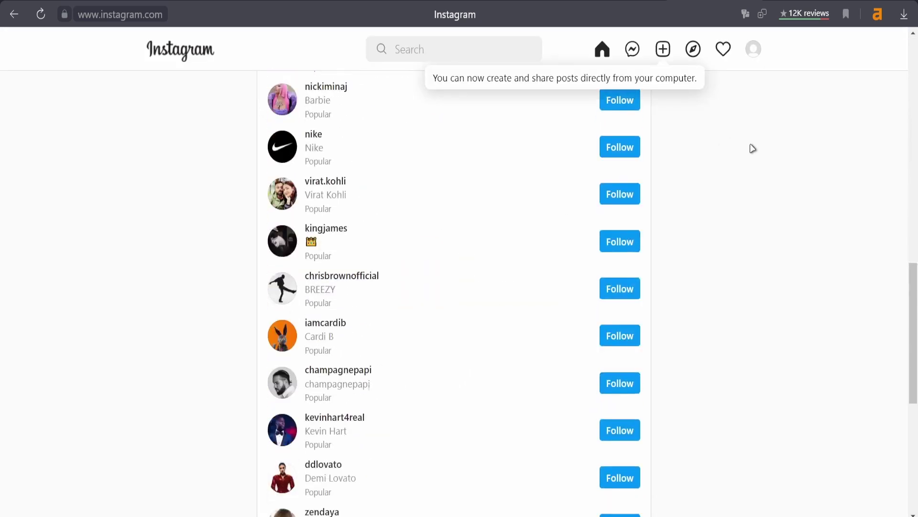
scroll(749, 153, up, 5)
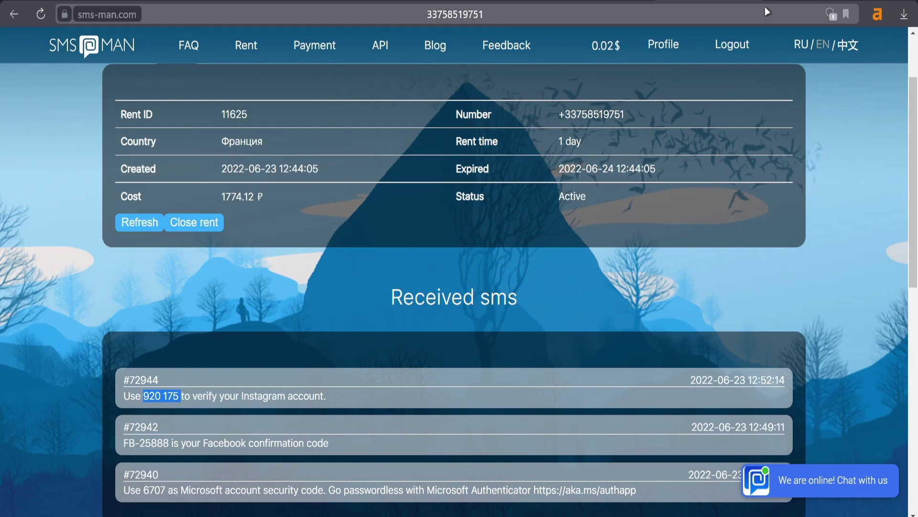
click(768, 1)
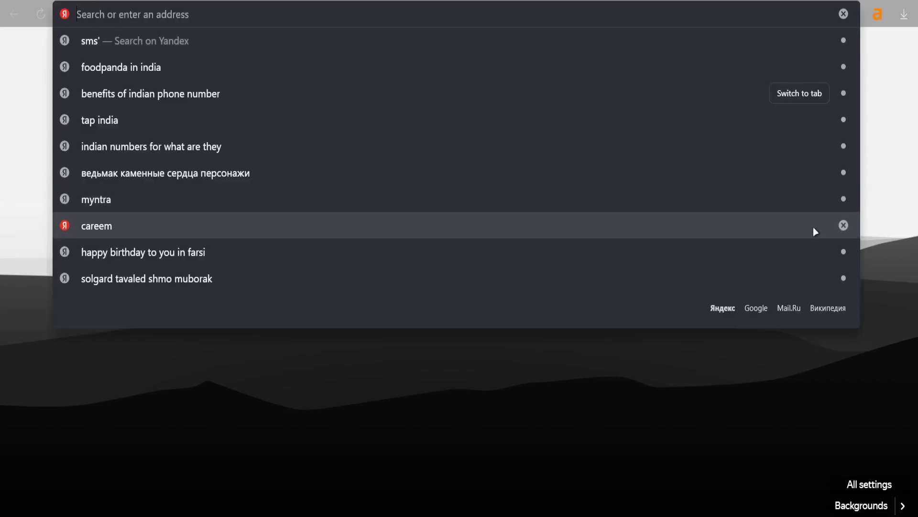
Paste the rented number into Twitter's Telephone field and choose October as birth month.
click(577, 392)
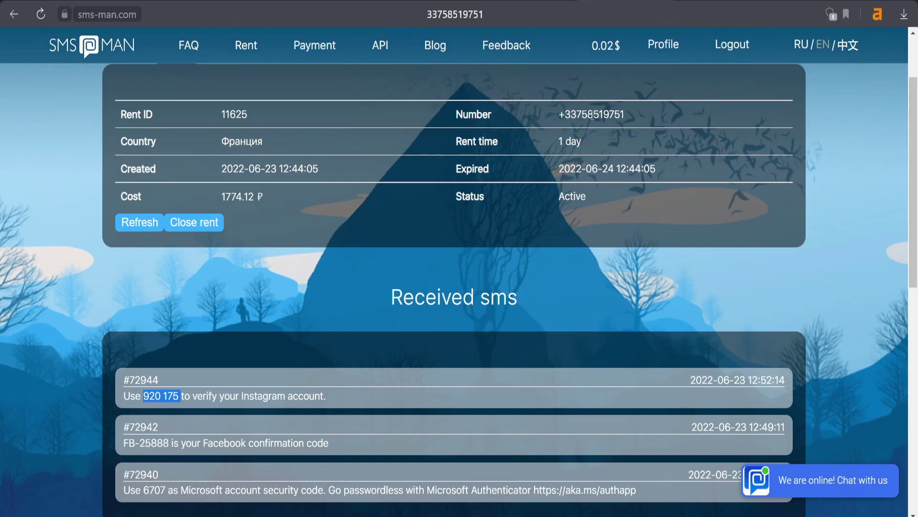
double_click(592, 117)
key(ctrl+c)
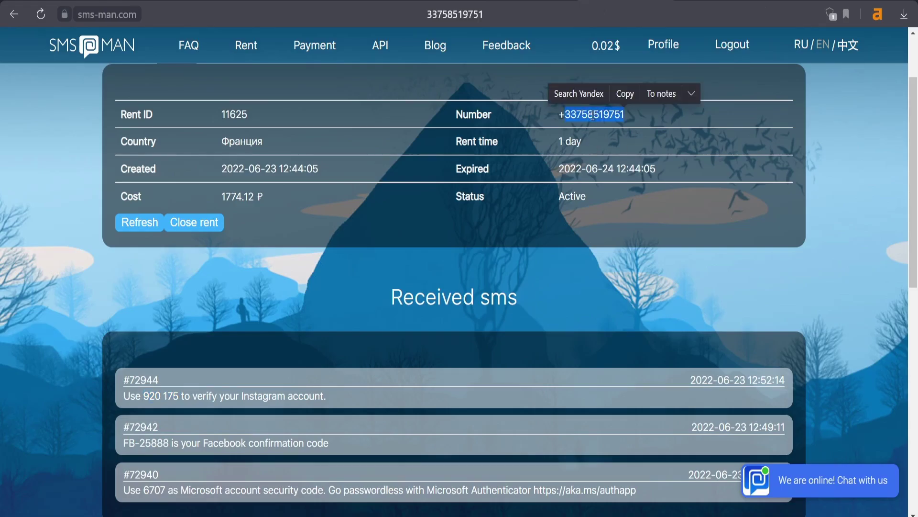
click(616, 94)
key(ctrl+v)
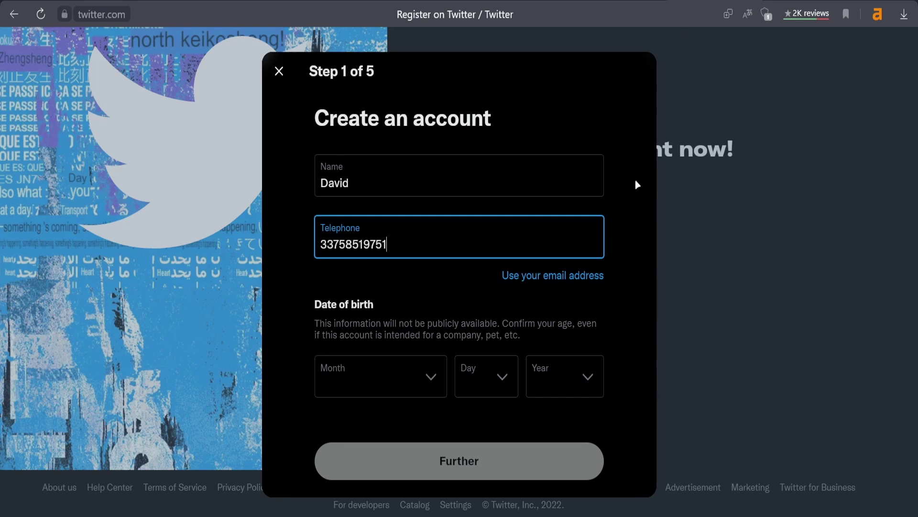
click(397, 388)
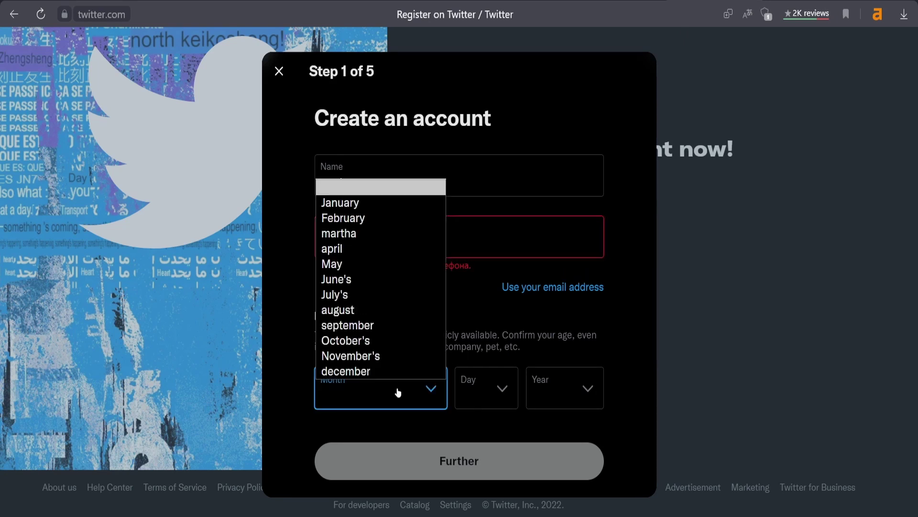
click(402, 338)
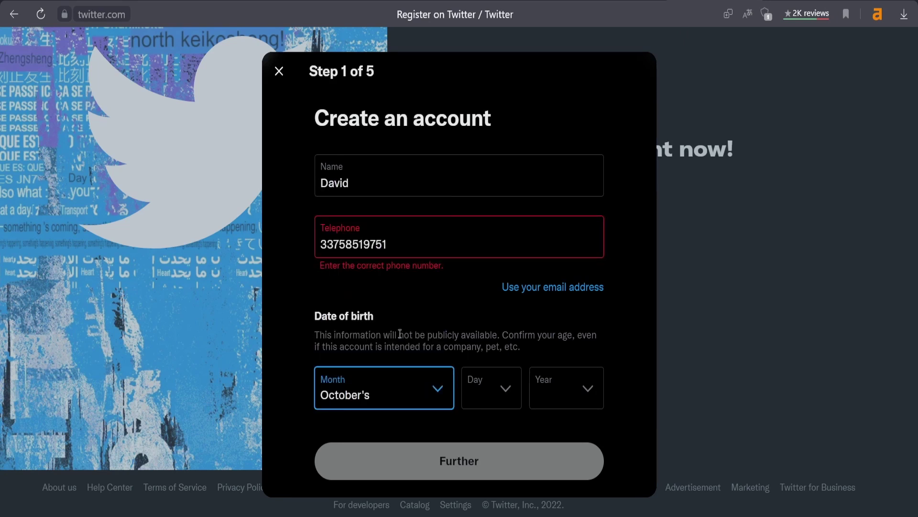
click(324, 244)
text(+)
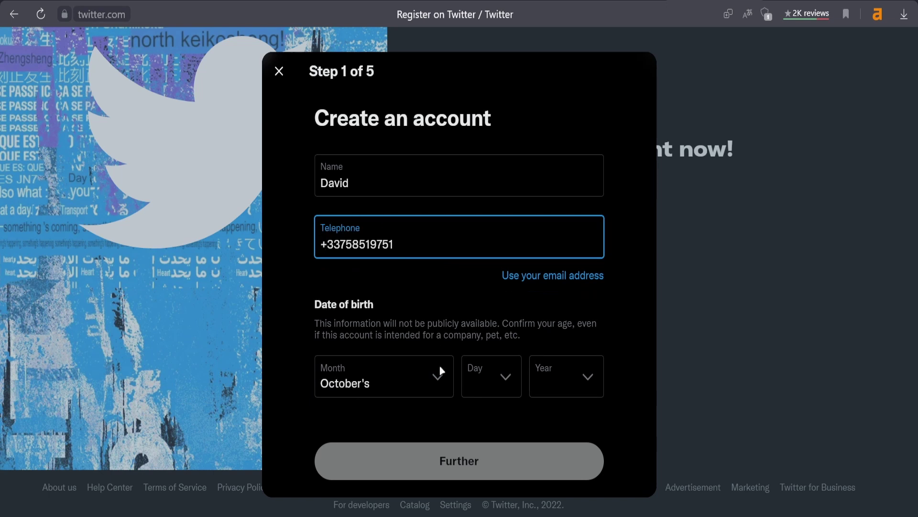
click(489, 383)
click(490, 323)
click(569, 379)
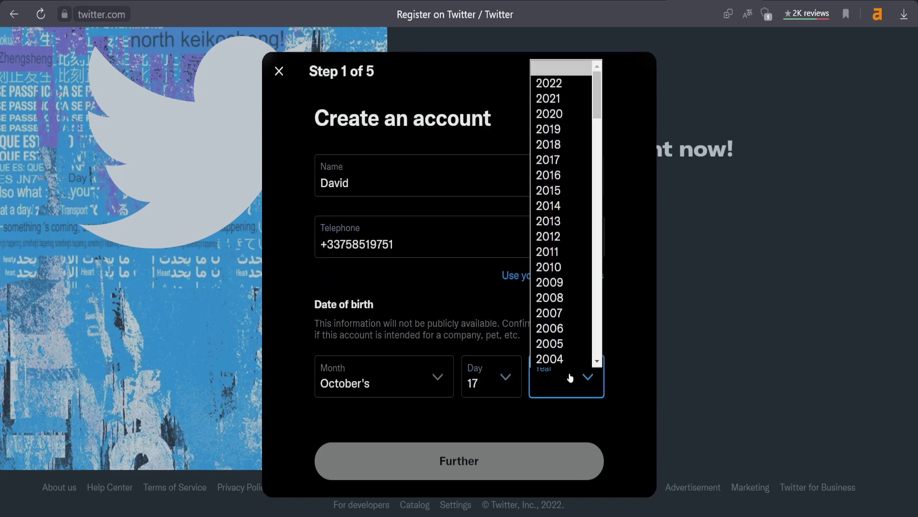
click(597, 363)
scroll(589, 342, down, 2)
click(574, 340)
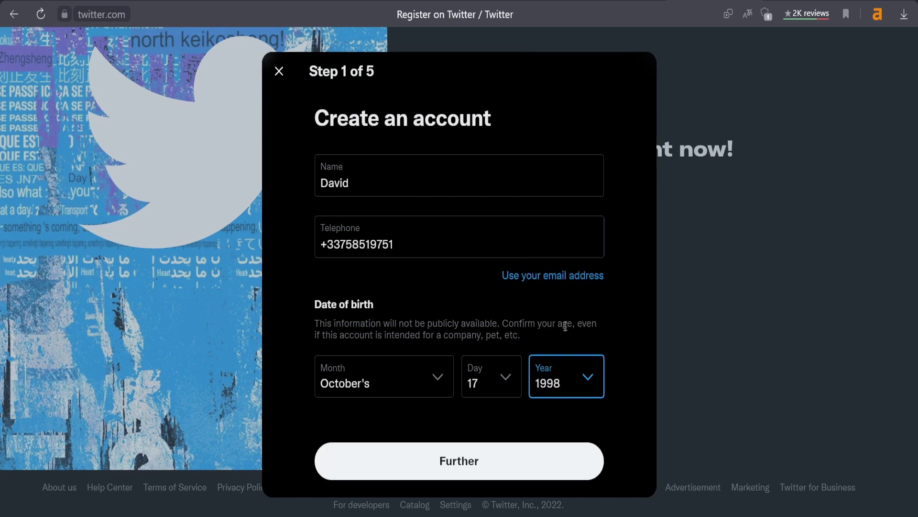
click(493, 455)
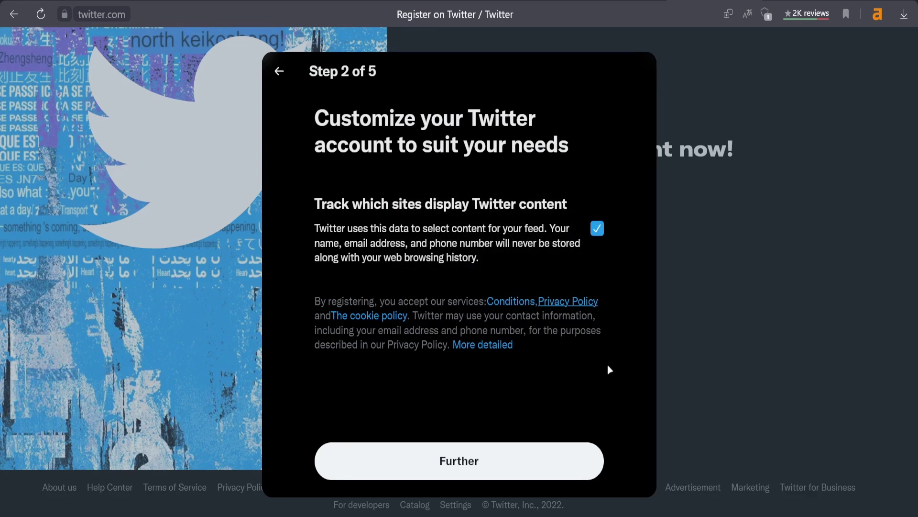
click(514, 453)
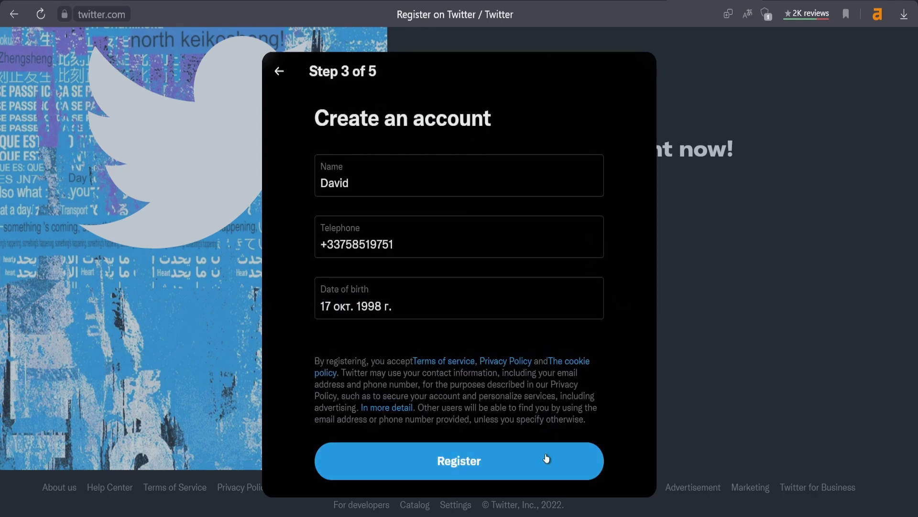
click(529, 464)
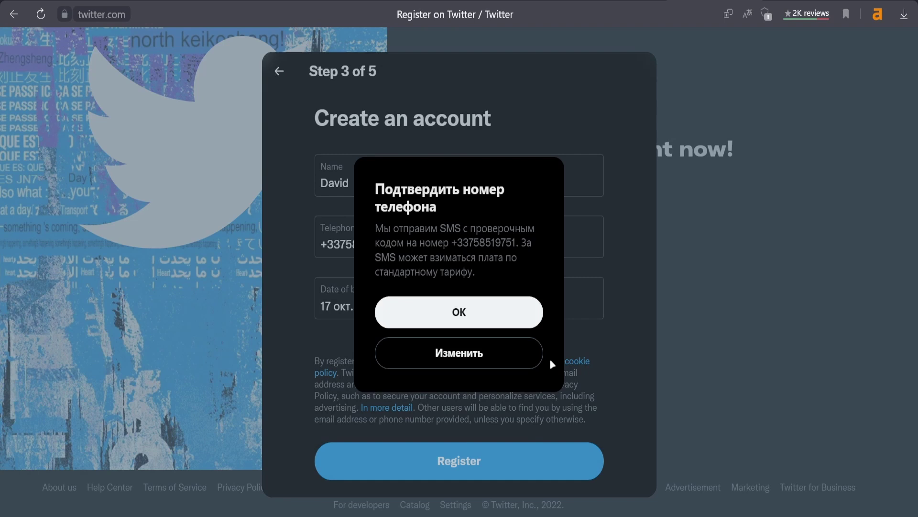
click(502, 319)
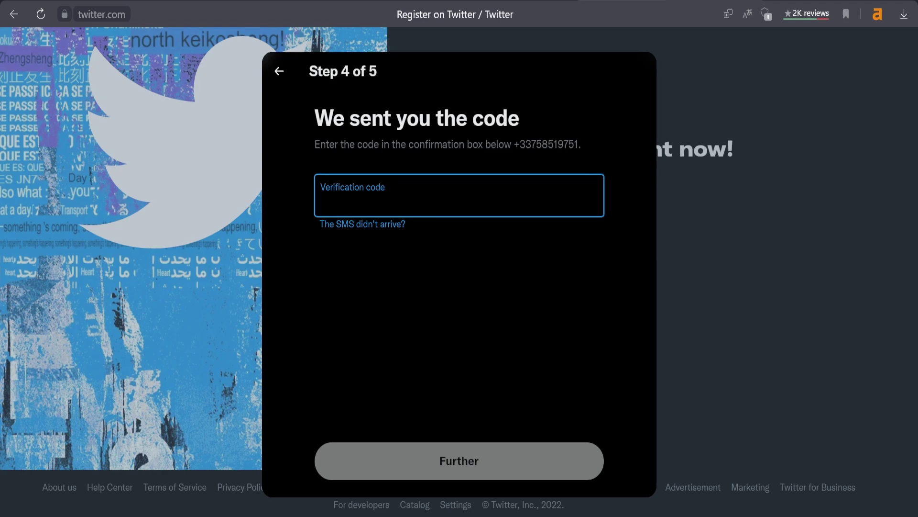
key(ctrl+Tab)
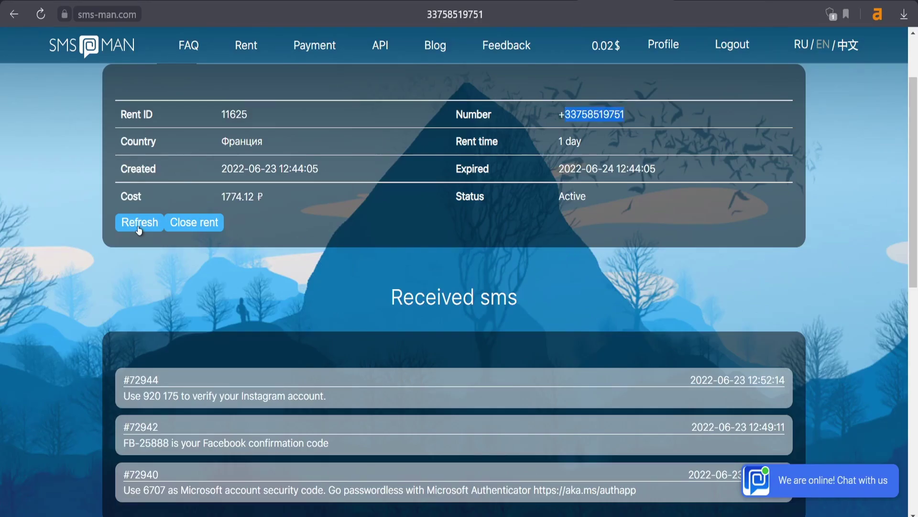
click(139, 228)
scroll(326, 329, down, 1)
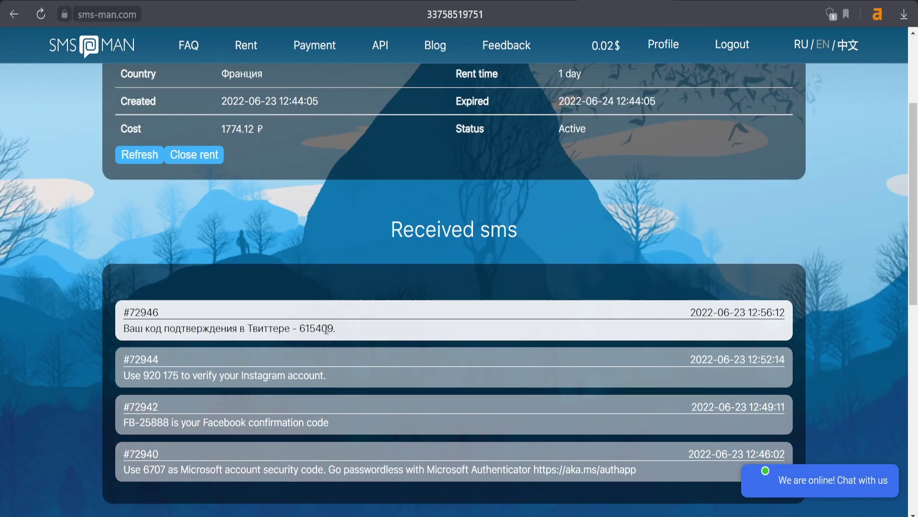
double_click(326, 329)
key(ctrl+c)
key(ctrl+Tab)
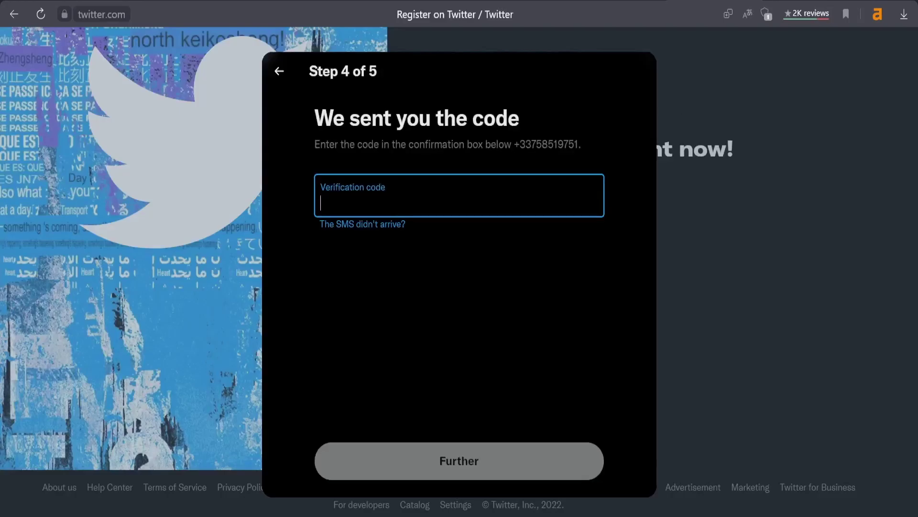
key(ctrl+v)
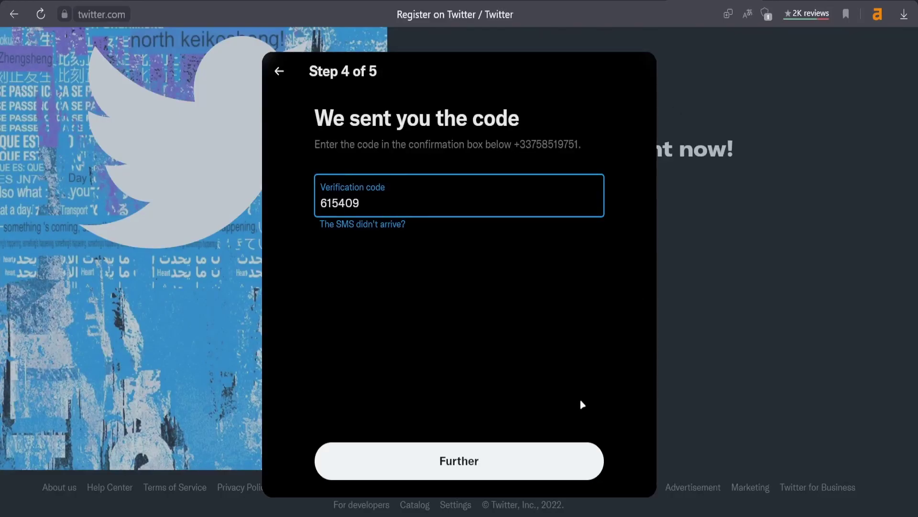
click(545, 459)
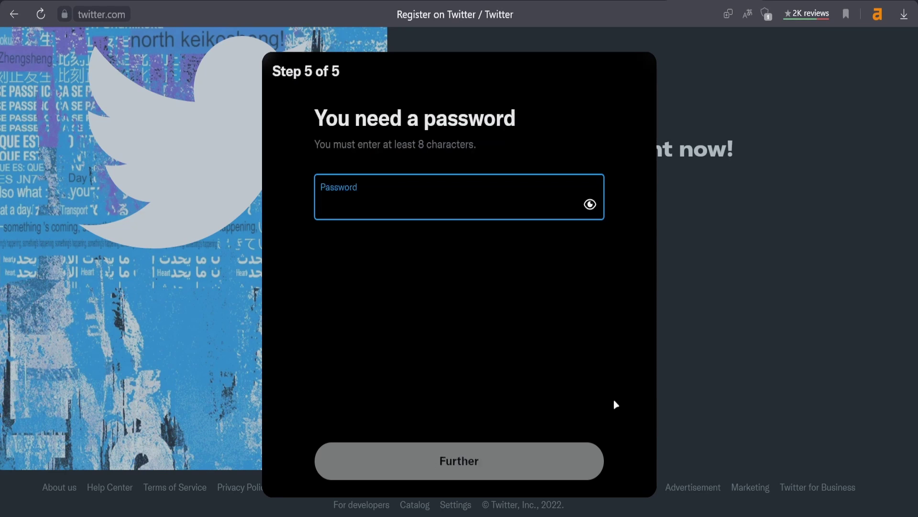
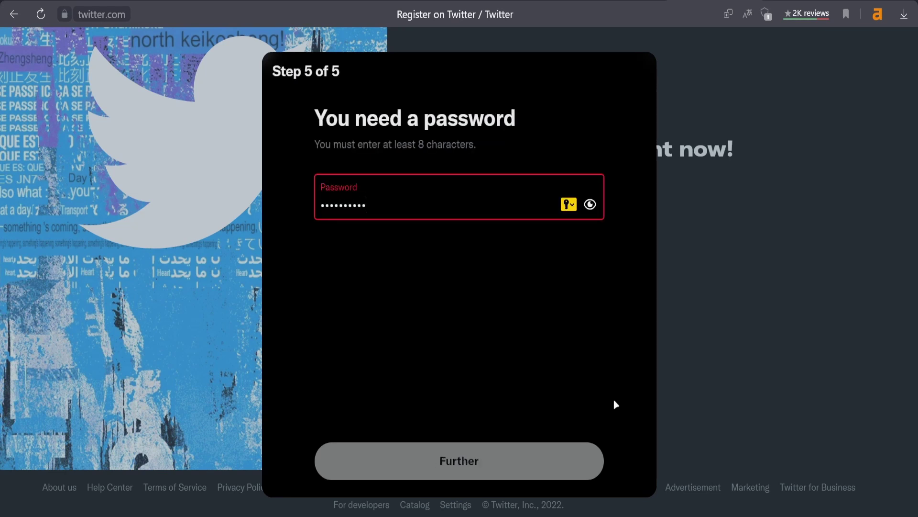
Confirm the new Twitter password and continue to the profile-picture step.
click(586, 460)
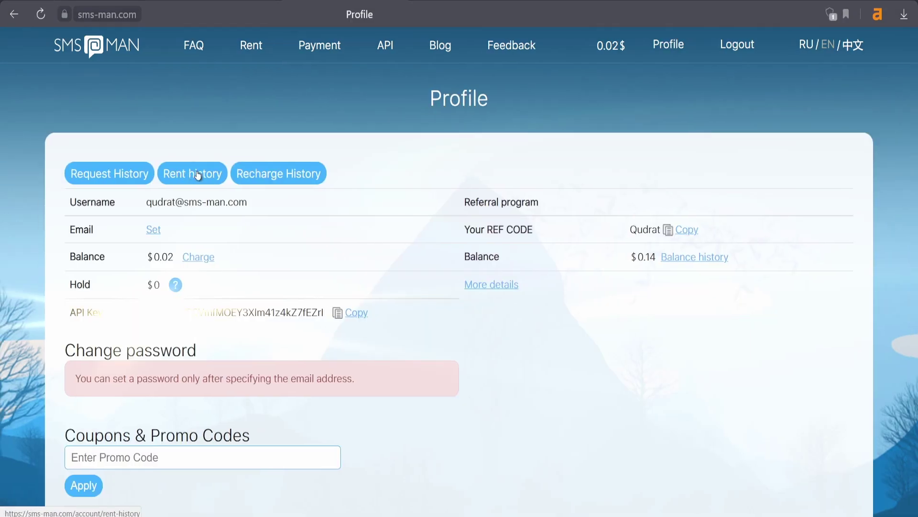
click(197, 174)
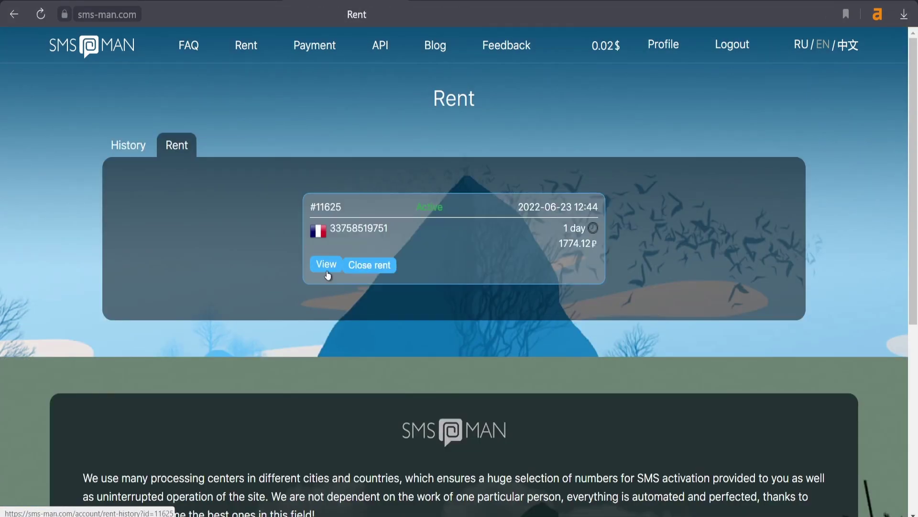
click(326, 265)
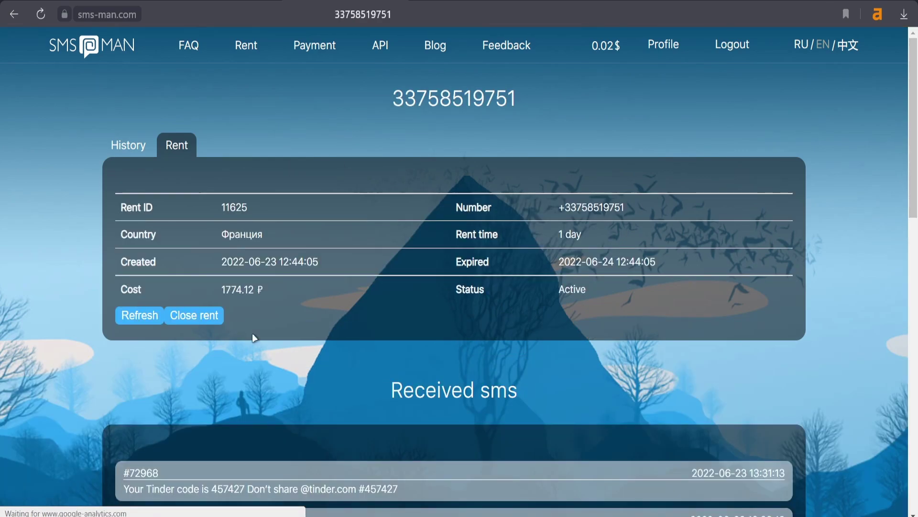